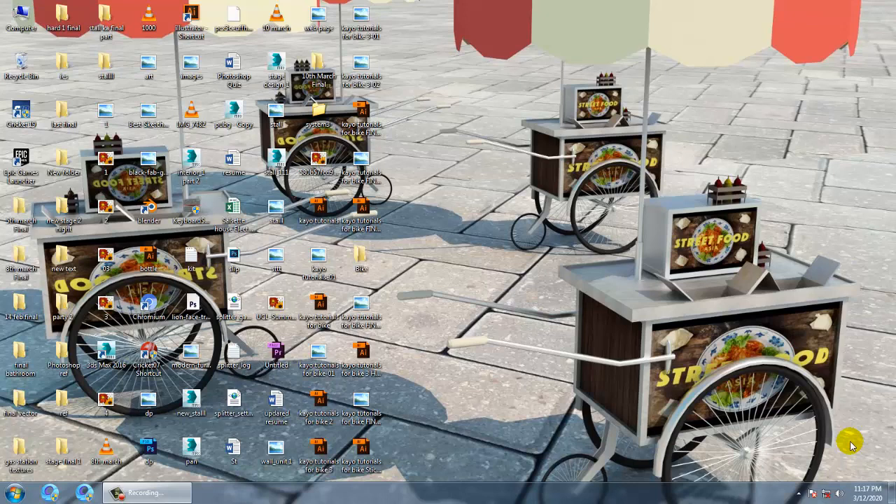
- Open Google Chrome and go to blender.org
{"action": "left_click", "coordinate": [14, 493]}
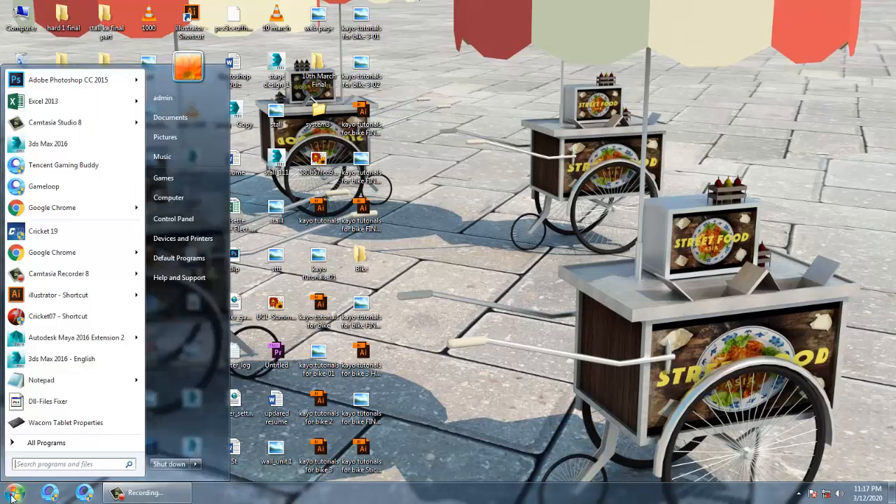
{"action": "left_click", "coordinate": [79, 207]}
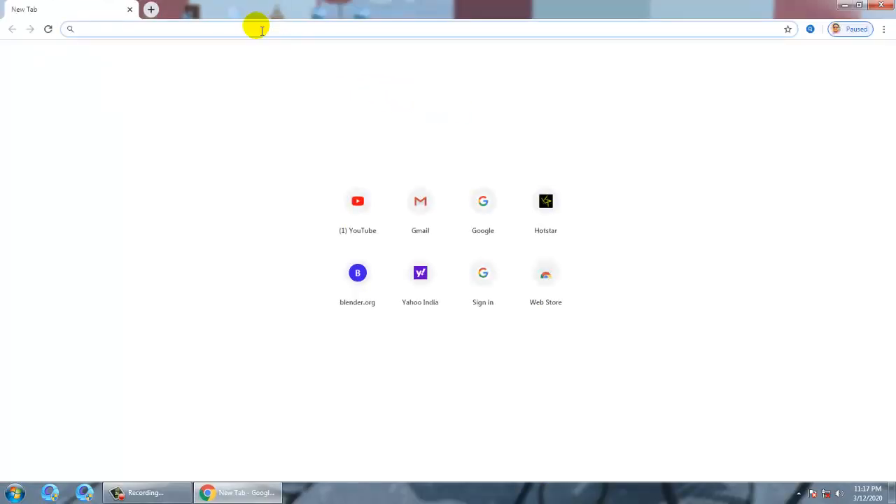
{"action": "type", "text": "blender"}
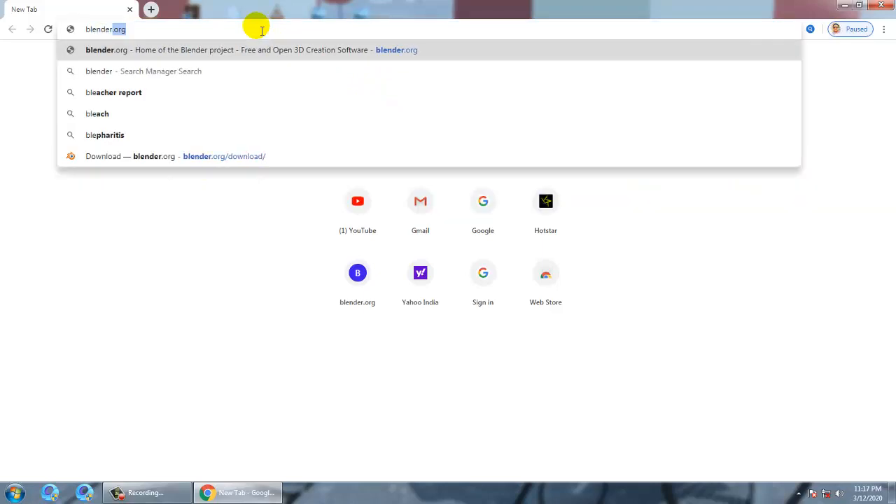
{"action": "type", "text": ".org"}
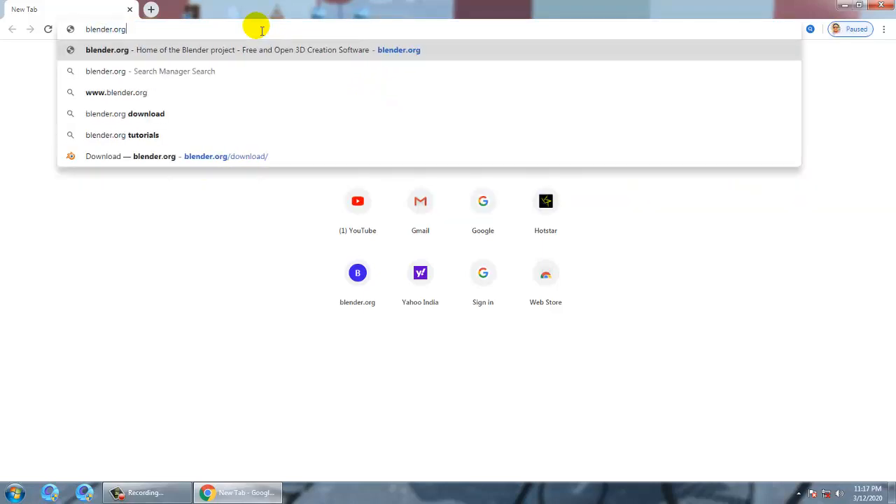
{"action": "key", "text": "Return"}
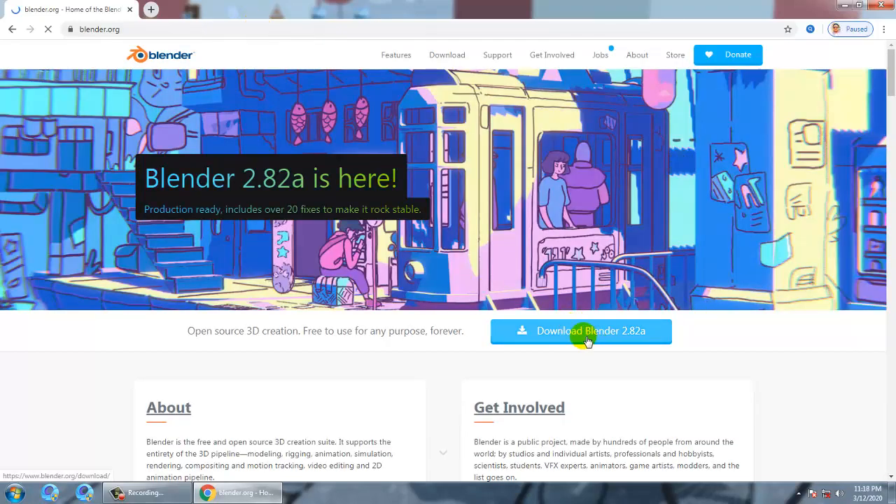
- Look through the Blender homepage, examining the rendering, modeling, VFX and animation feature sections and the download area
{"action": "scroll", "coordinate": [586, 337], "scroll_direction": "down", "scroll_amount": 3}
{"action": "scroll", "coordinate": [587, 337], "scroll_direction": "down", "scroll_amount": 6}
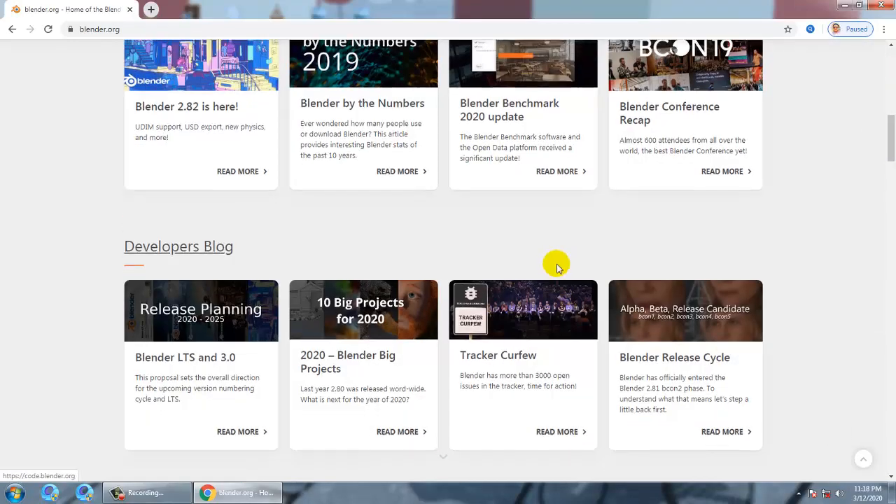
{"action": "scroll", "coordinate": [556, 262], "scroll_direction": "down", "scroll_amount": 3}
{"action": "scroll", "coordinate": [558, 270], "scroll_direction": "down", "scroll_amount": 10}
{"action": "scroll", "coordinate": [560, 279], "scroll_direction": "up", "scroll_amount": 5}
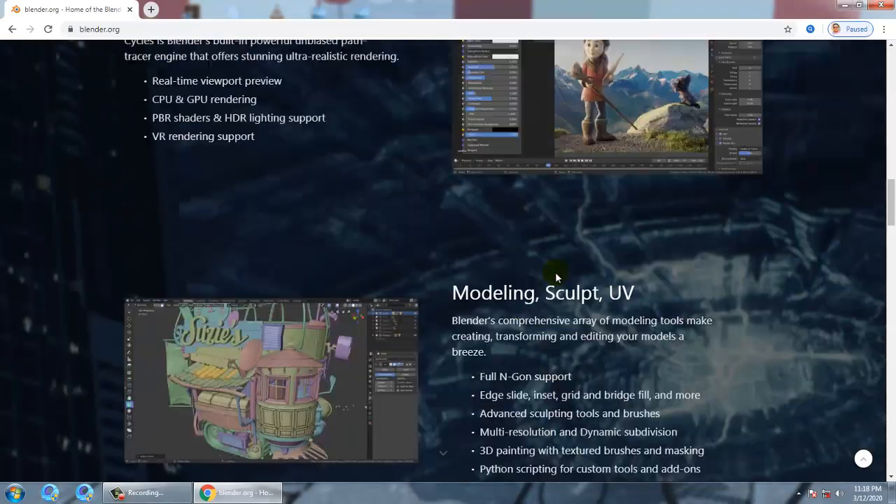
{"action": "scroll", "coordinate": [559, 279], "scroll_direction": "down", "scroll_amount": 5}
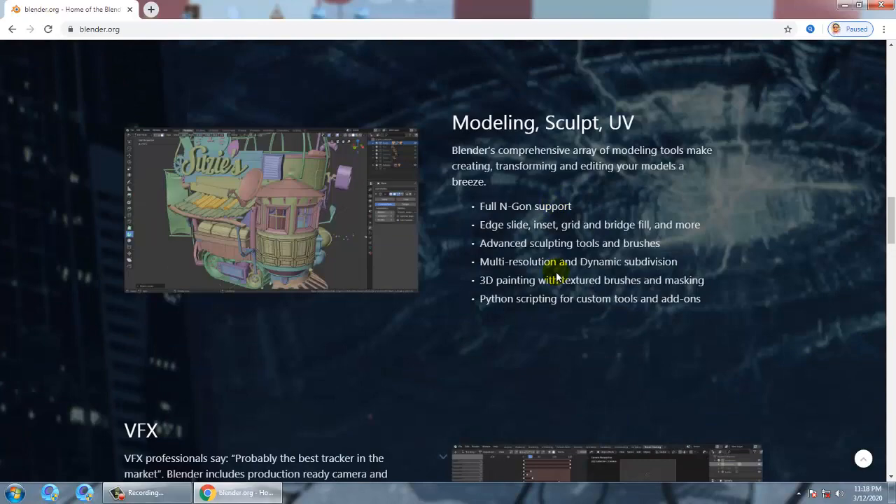
{"action": "scroll", "coordinate": [559, 277], "scroll_direction": "down", "scroll_amount": 4}
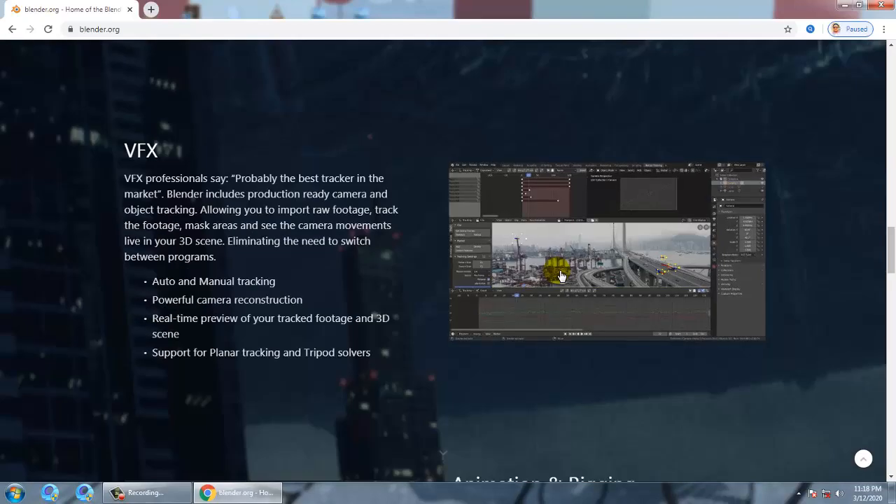
{"action": "scroll", "coordinate": [561, 277], "scroll_direction": "up", "scroll_amount": 9}
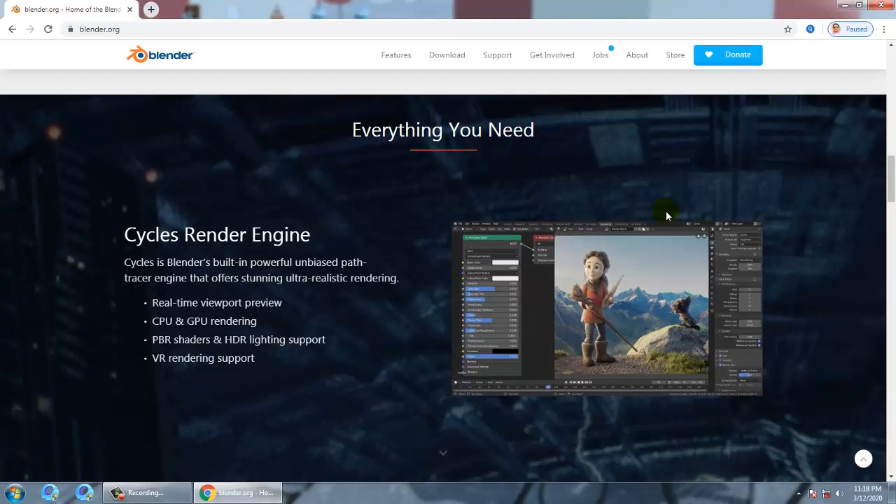
{"action": "scroll", "coordinate": [641, 203], "scroll_direction": "down", "scroll_amount": 5}
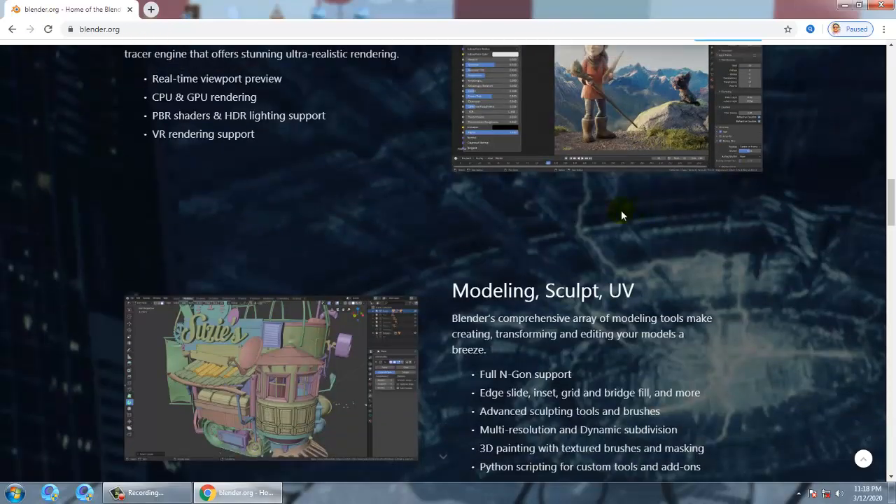
{"action": "scroll", "coordinate": [607, 205], "scroll_direction": "down", "scroll_amount": 8}
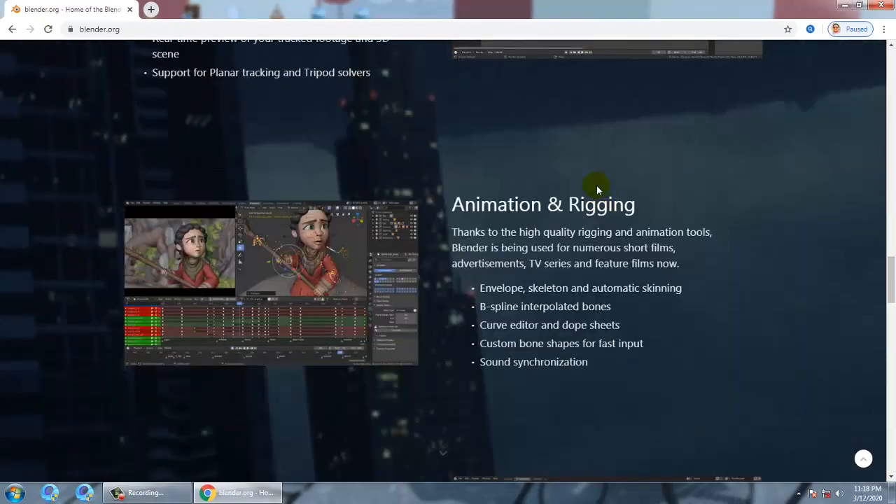
{"action": "scroll", "coordinate": [608, 216], "scroll_direction": "up", "scroll_amount": 15}
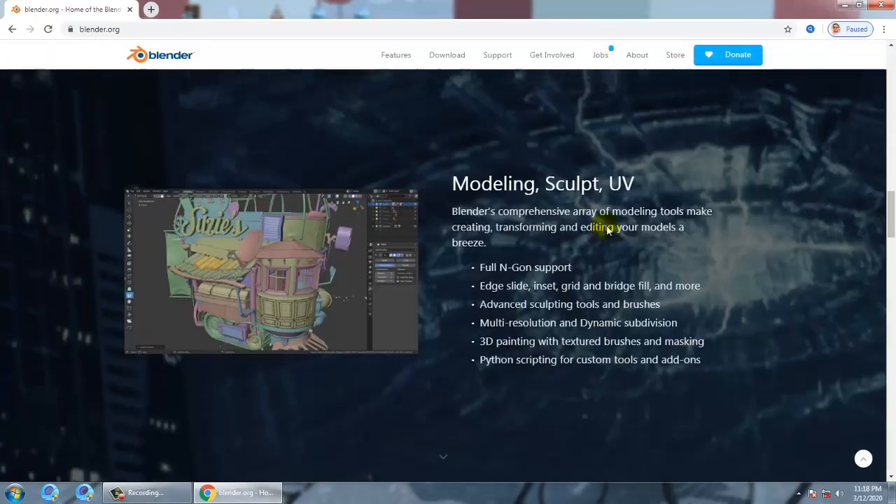
{"action": "scroll", "coordinate": [607, 230], "scroll_direction": "up", "scroll_amount": 10}
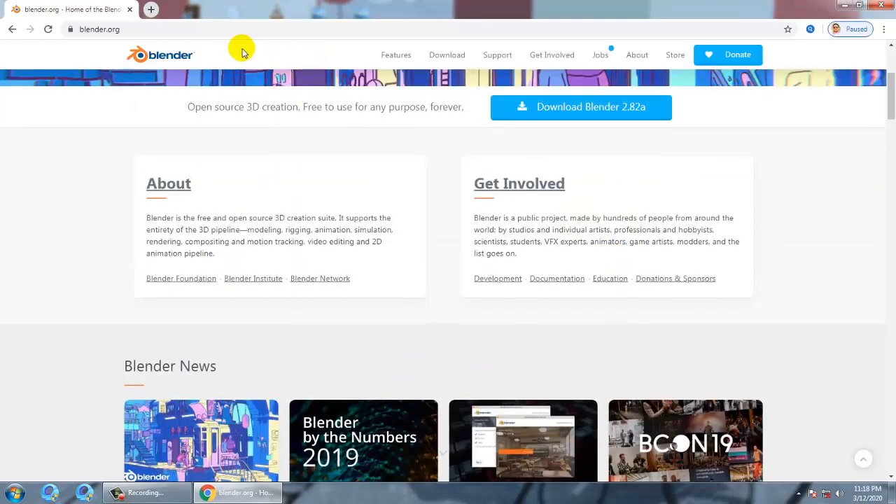
{"action": "scroll", "coordinate": [207, 49], "scroll_direction": "up", "scroll_amount": 2}
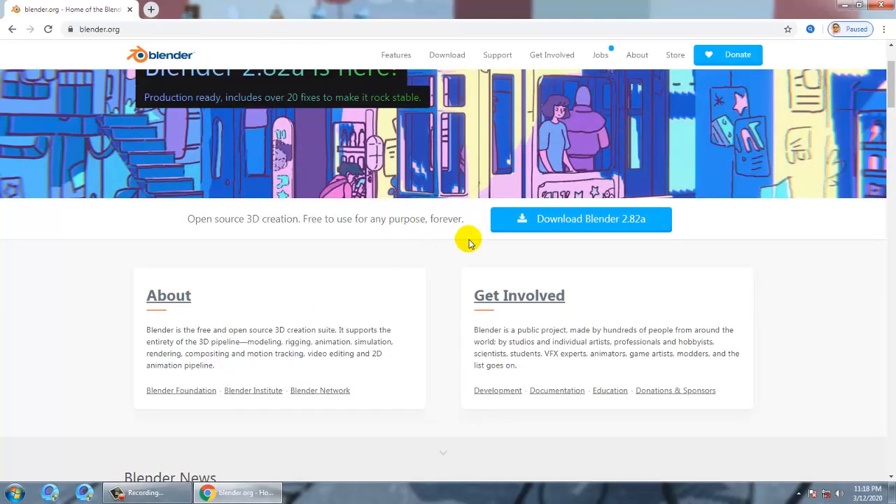
{"action": "scroll", "coordinate": [706, 271], "scroll_direction": "up", "scroll_amount": 1}
{"action": "scroll", "coordinate": [706, 271], "scroll_direction": "up", "scroll_amount": 1}
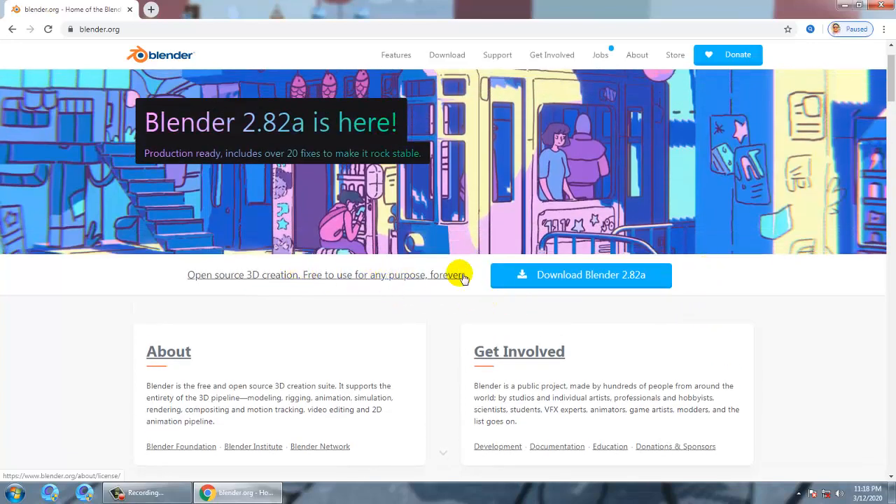
- Minimize the browser and launch the installed Blender program by searching for "blender"
{"action": "left_click", "coordinate": [844, 8]}
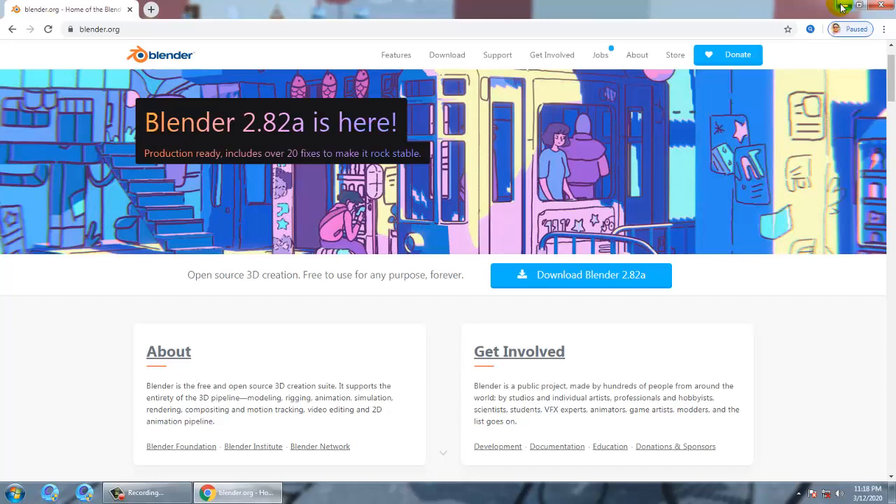
{"action": "left_click", "coordinate": [844, 8]}
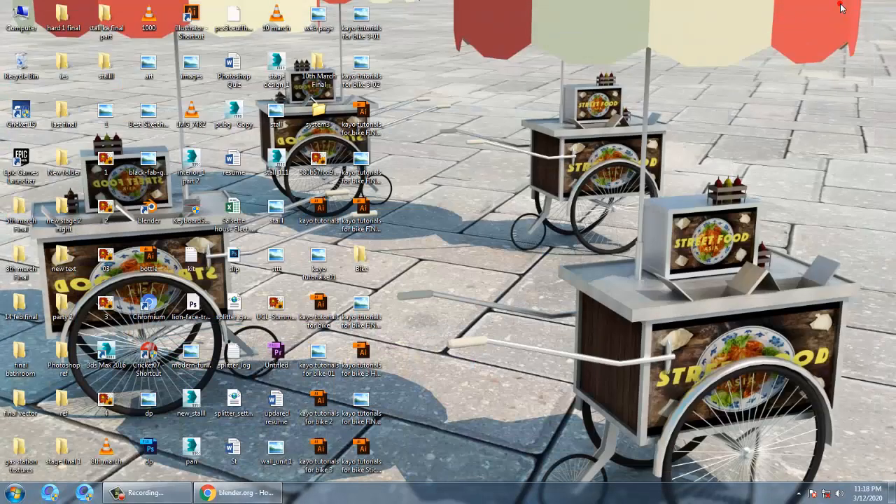
{"action": "left_click", "coordinate": [15, 492]}
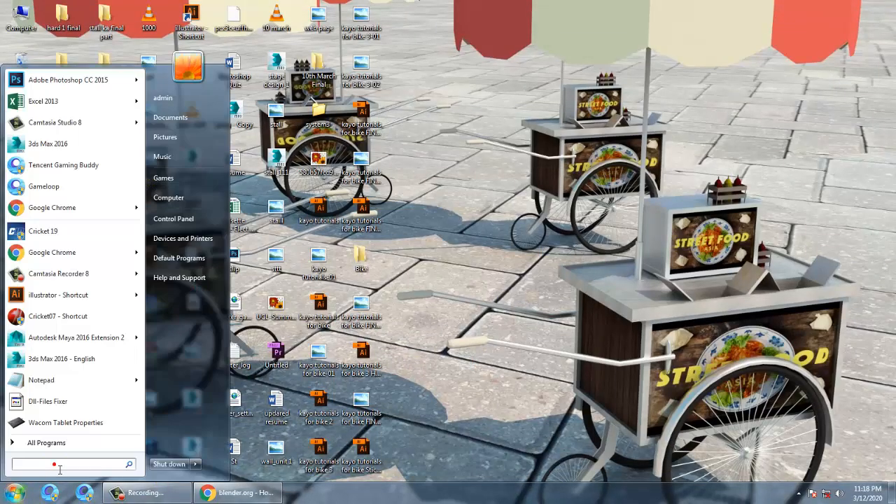
{"action": "type", "text": "blender"}
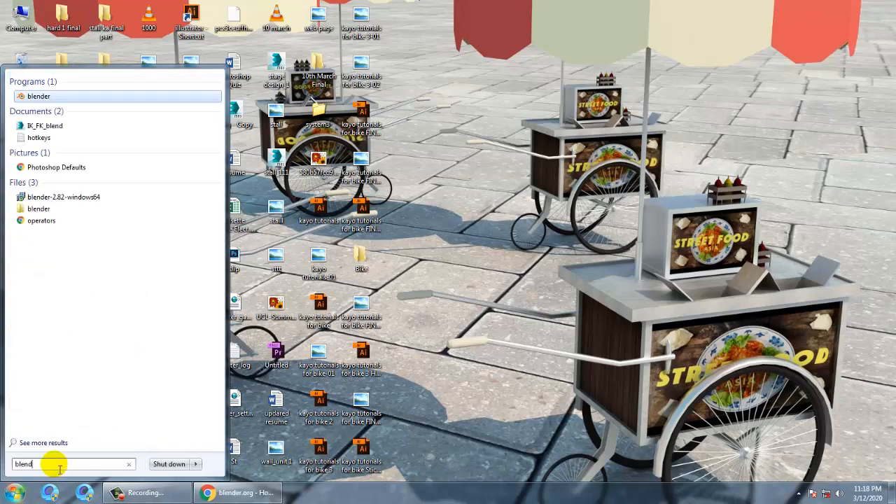
{"action": "left_click", "coordinate": [42, 96]}
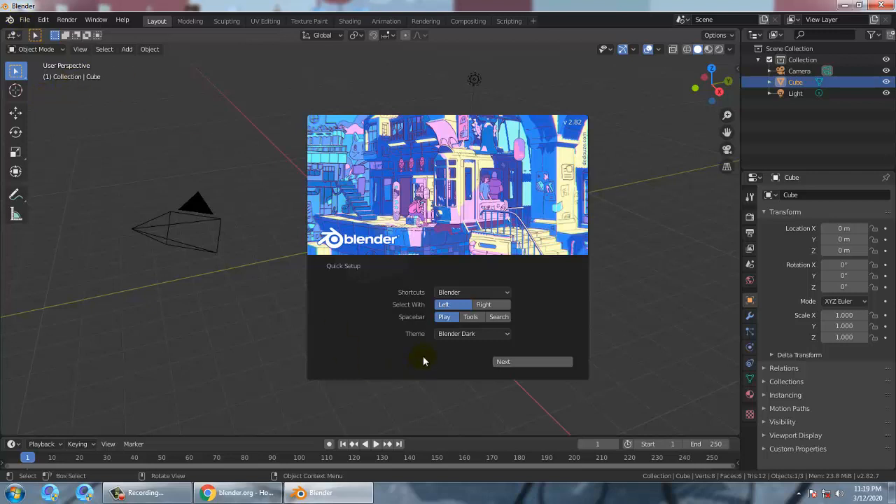
- In Quick Setup, choose Blender shortcuts, try the Blender Light theme before choosing Blender Dark, and dismiss the splash screen
{"action": "left_click", "coordinate": [441, 293]}
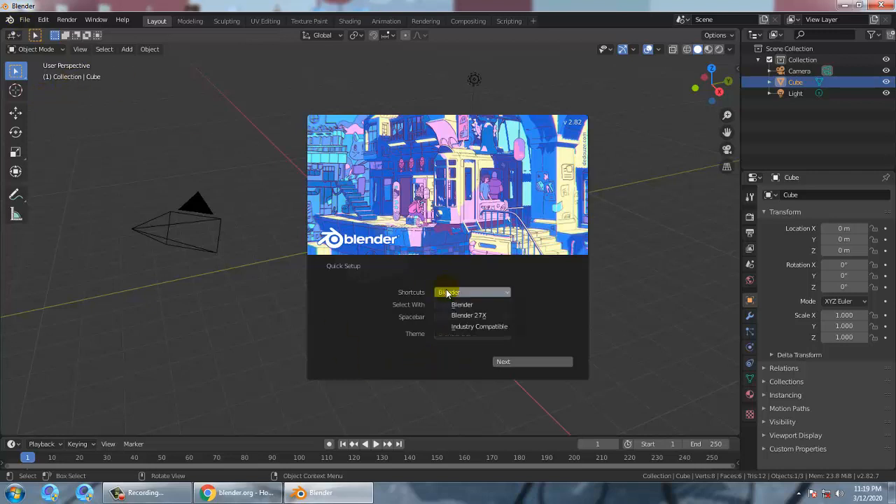
{"action": "left_click", "coordinate": [462, 305]}
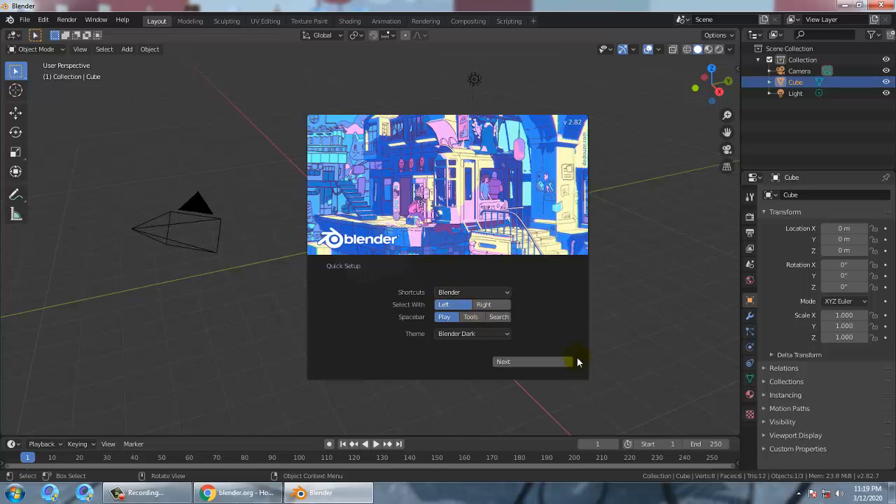
{"action": "left_click", "coordinate": [448, 334]}
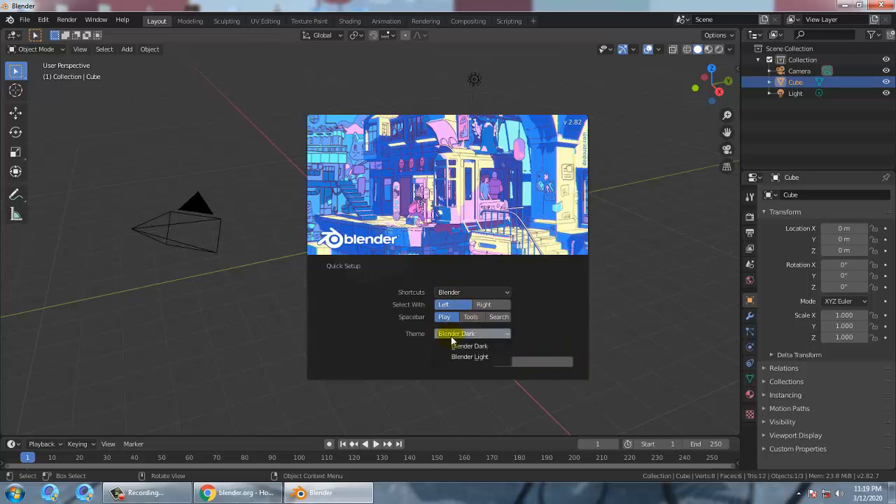
{"action": "left_click", "coordinate": [462, 346]}
{"action": "left_click", "coordinate": [463, 333]}
{"action": "left_click", "coordinate": [476, 358]}
{"action": "left_click", "coordinate": [468, 335]}
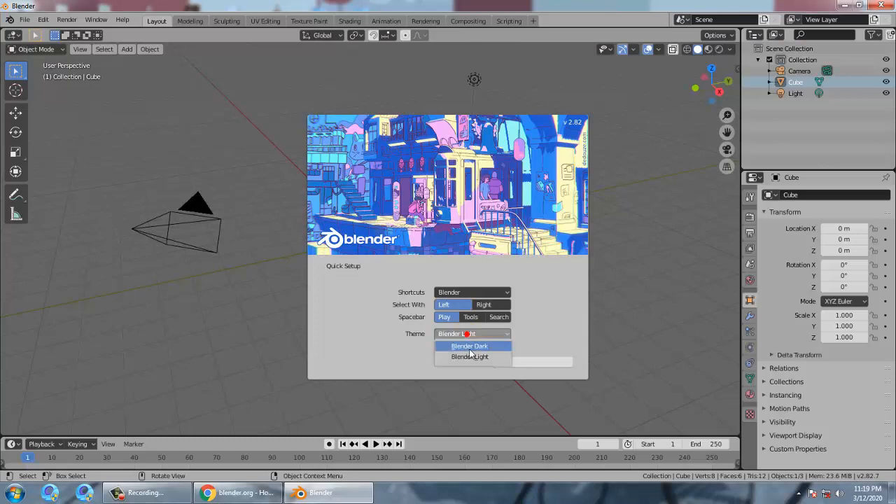
{"action": "left_click", "coordinate": [468, 349]}
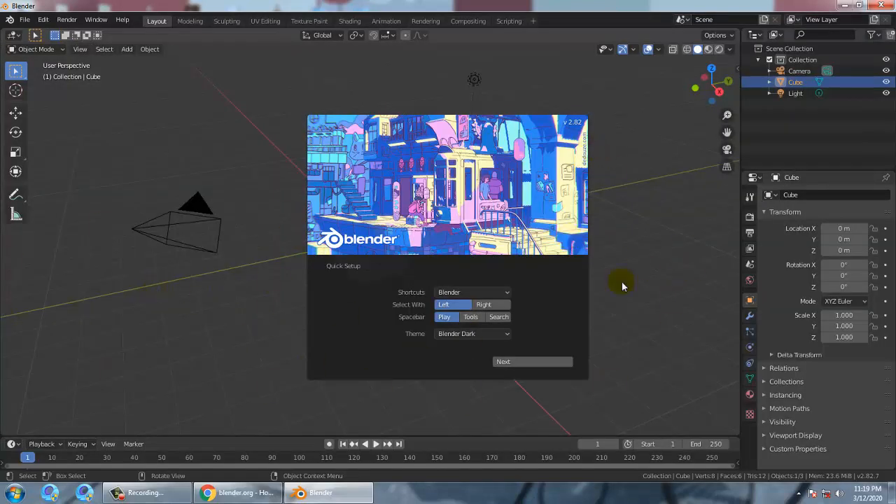
{"action": "left_click", "coordinate": [593, 362]}
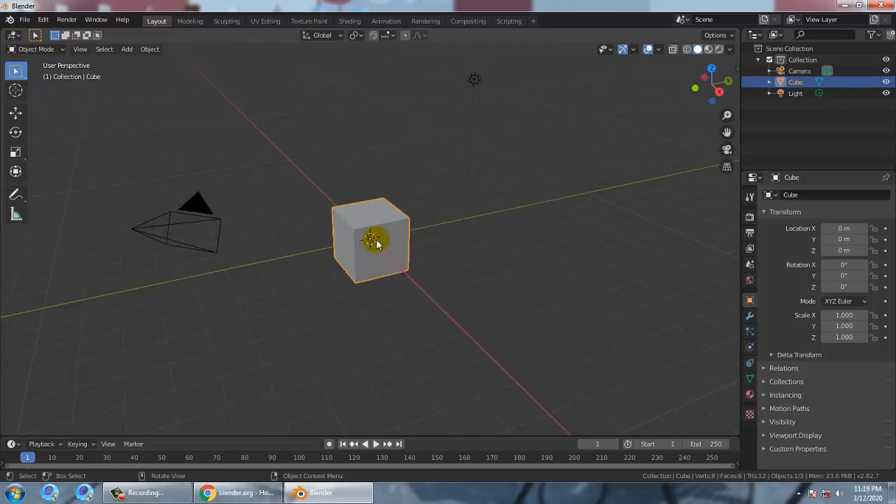
- Look through the Modeling, Sculpting and Shading workspaces and return to the Layout workspace
{"action": "scroll", "coordinate": [371, 239], "scroll_direction": "down", "scroll_amount": 2}
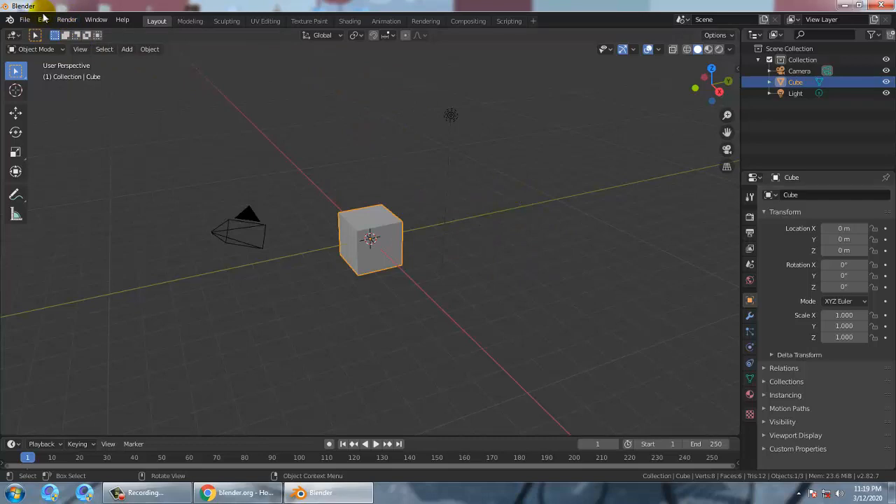
{"action": "left_click", "coordinate": [190, 22]}
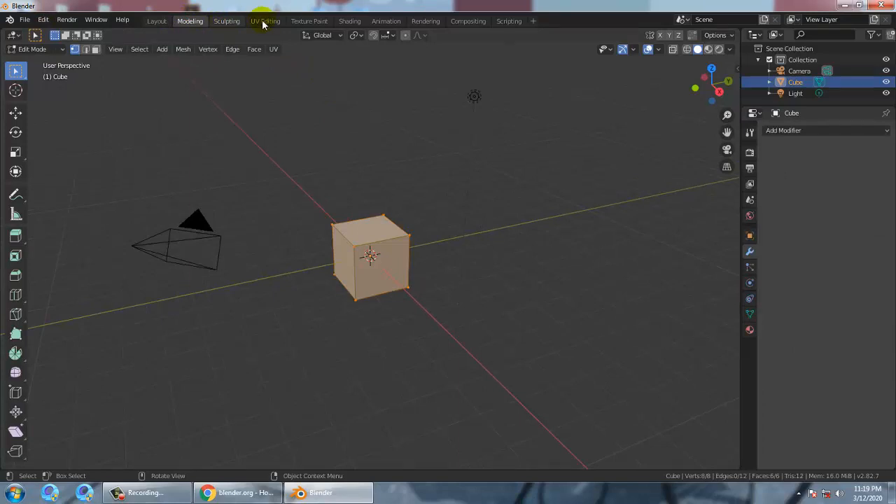
{"action": "left_click", "coordinate": [234, 25]}
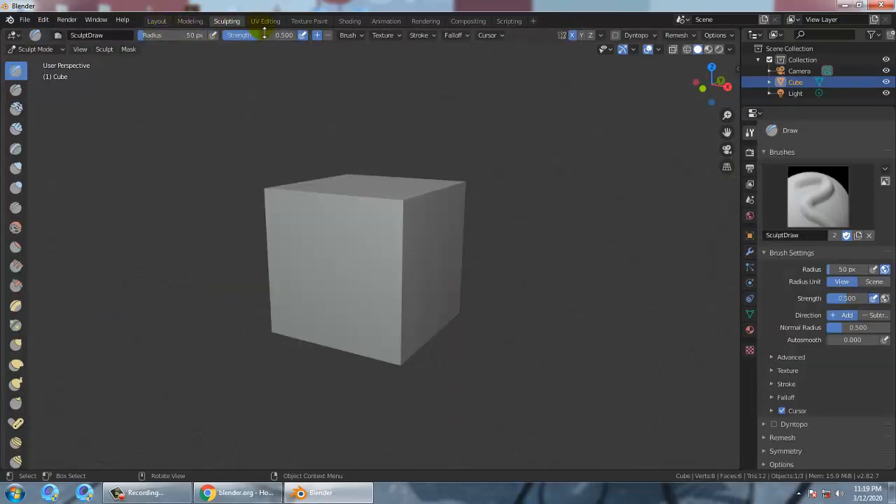
{"action": "left_click", "coordinate": [387, 22]}
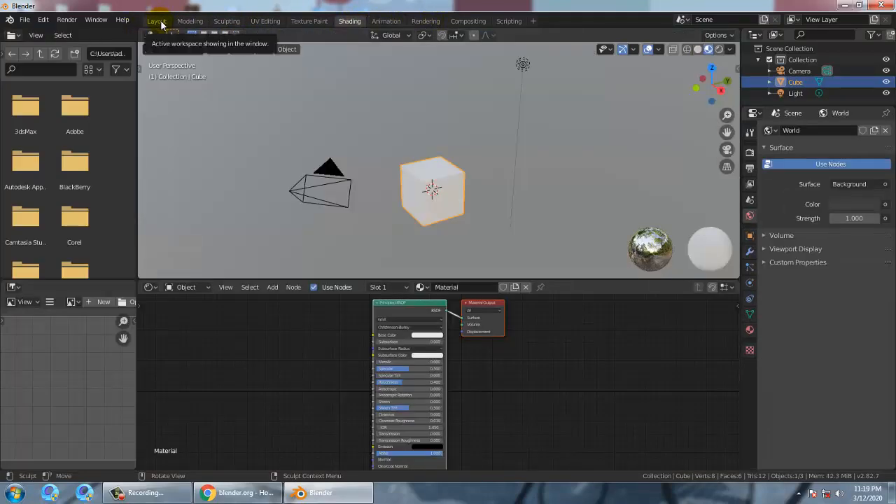
{"action": "left_click", "coordinate": [159, 21]}
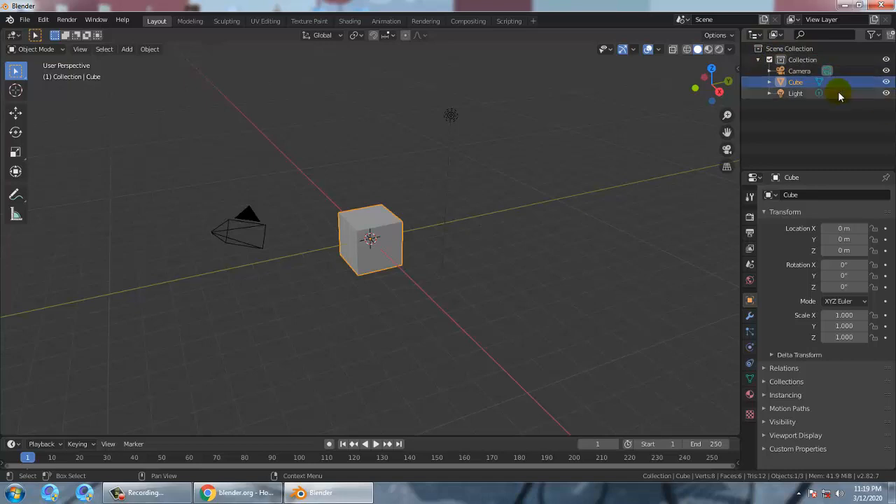
- Toggle the Cube's viewport visibility off and on, leaving the Cube hidden
{"action": "left_click", "coordinate": [887, 82]}
{"action": "left_click", "coordinate": [887, 82]}
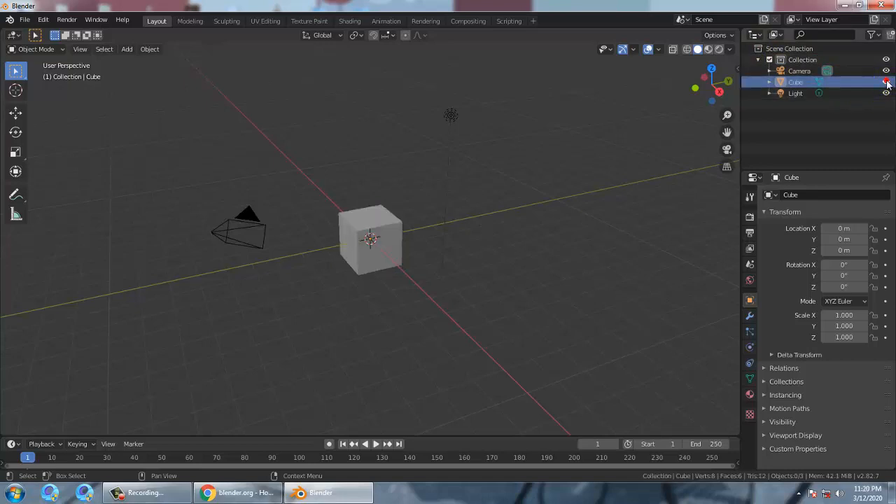
{"action": "left_click", "coordinate": [887, 82]}
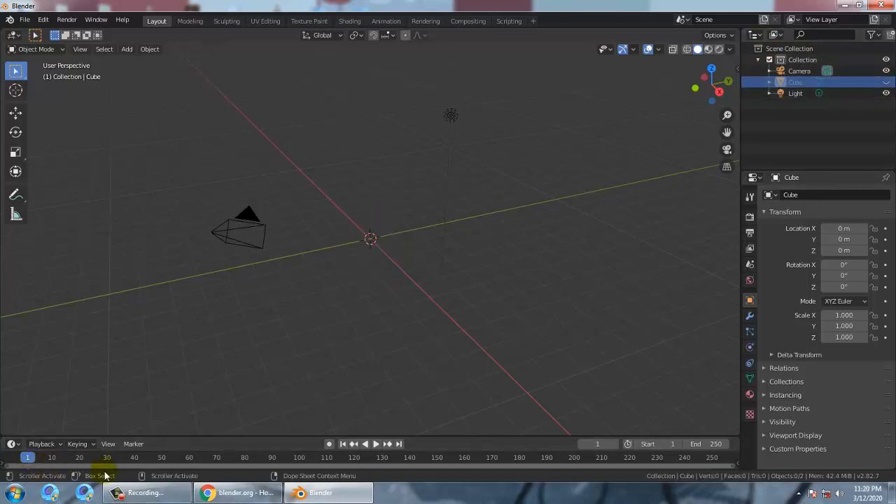
- Advance the timeline's current frame to 5
{"action": "key", "text": "Right"}
{"action": "key", "text": "Right"}
{"action": "key", "text": "Right"}
{"action": "key", "text": "Right"}
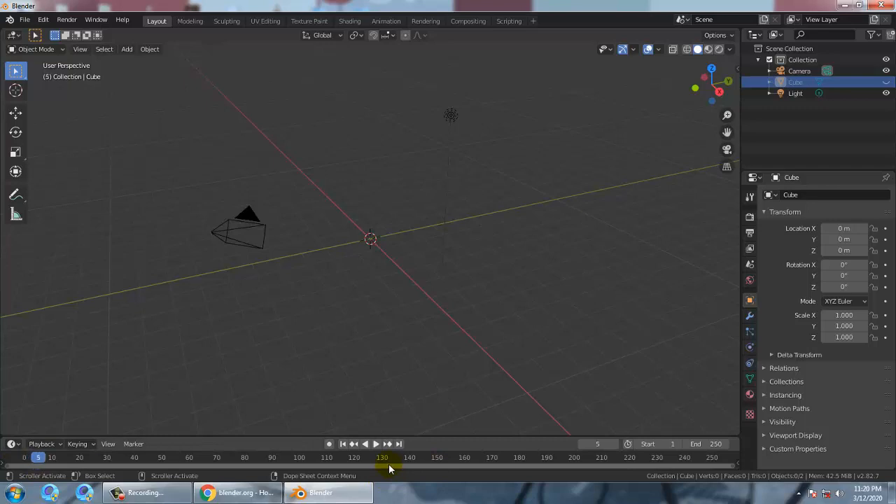
- Play the animation briefly, pause it, and return the timeline's current frame to 1
{"action": "left_click", "coordinate": [376, 444]}
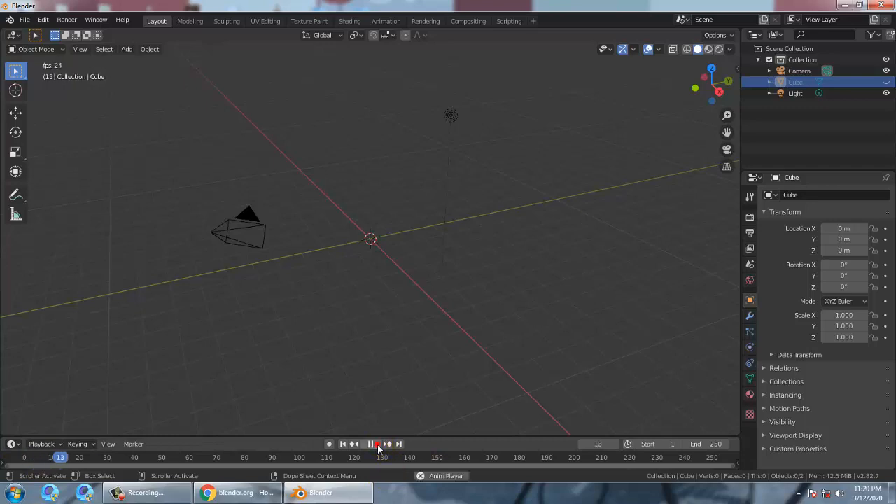
{"action": "left_click", "coordinate": [376, 444]}
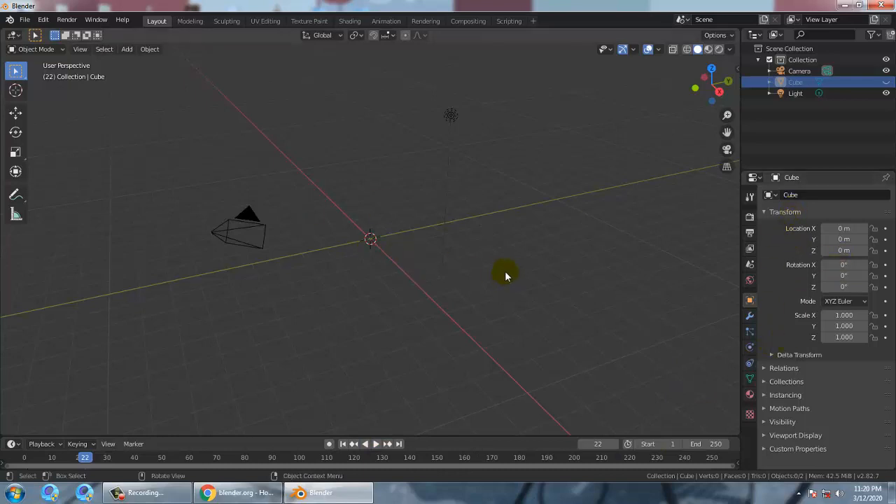
{"action": "left_click_drag", "start_coordinate": [85, 459], "coordinate": [27, 459]}
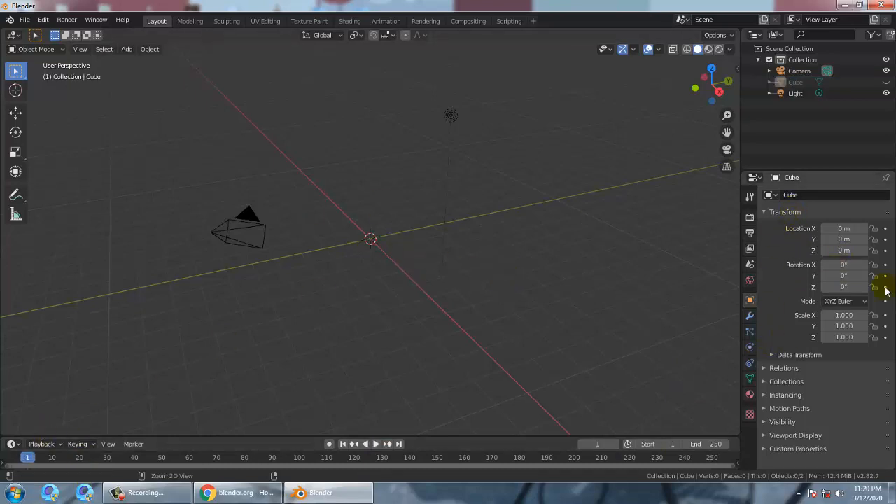
- Make the Cube visible in the viewport again, toggling its visibility off and back on
{"action": "left_click", "coordinate": [886, 82]}
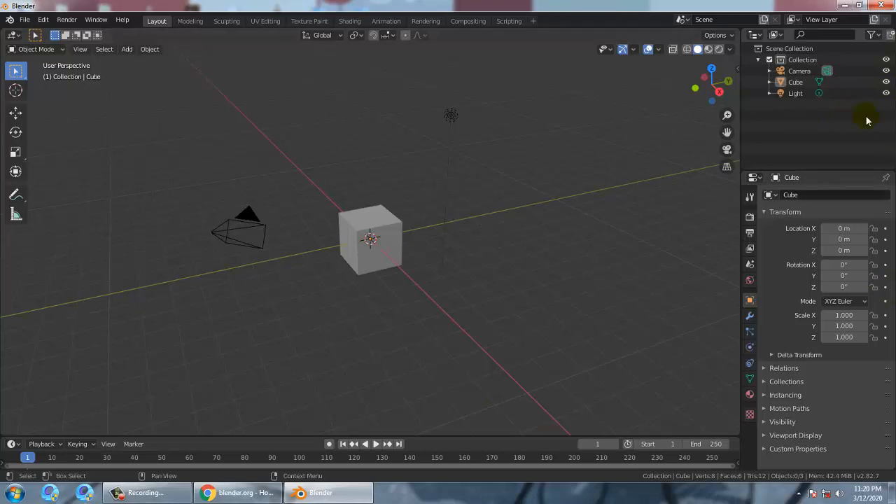
{"action": "left_click", "coordinate": [887, 83]}
{"action": "left_click", "coordinate": [886, 83]}
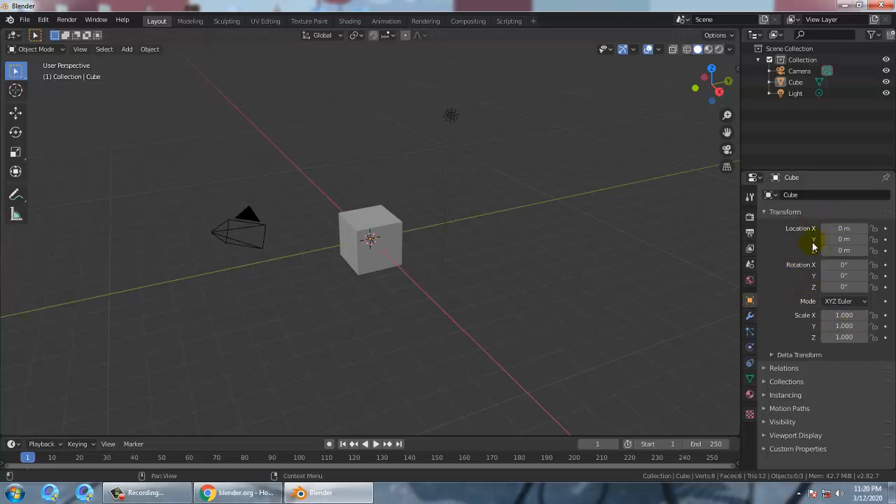
- Reveal the viewport's transform sidebar, set the Cube's X scale to 1.390, and collapse the sidebar
{"action": "left_click_drag", "start_coordinate": [737, 67], "coordinate": [564, 87]}
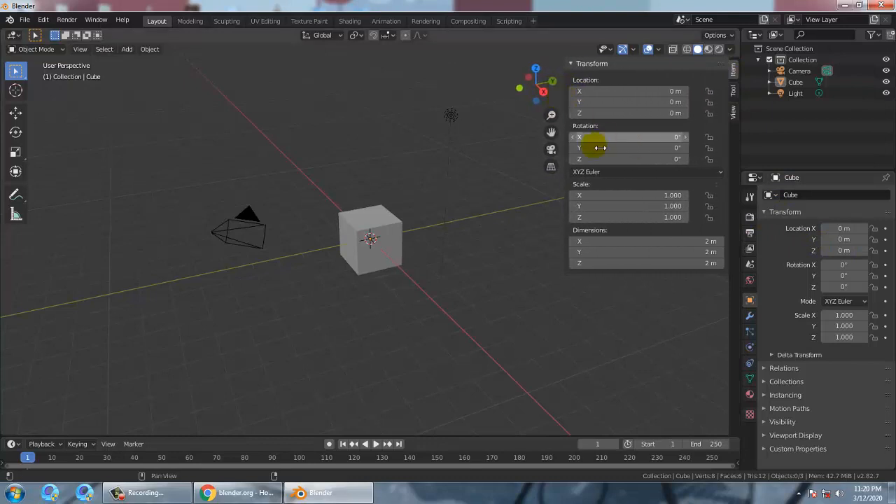
{"action": "mouse_move", "coordinate": [610, 196]}
{"action": "left_mouse_down"}
{"action": "mouse_move", "coordinate": [701, 195]}
{"action": "mouse_move", "coordinate": [595, 196]}
{"action": "left_mouse_up"}
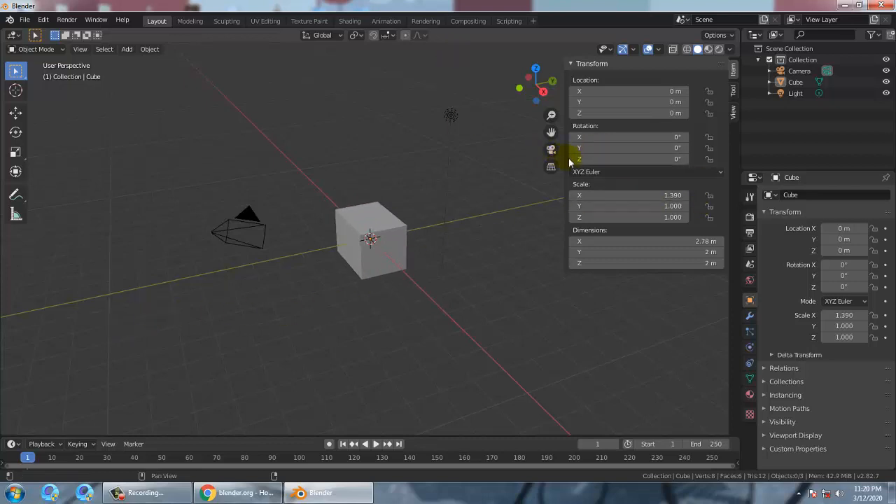
{"action": "left_click_drag", "start_coordinate": [570, 160], "coordinate": [700, 161]}
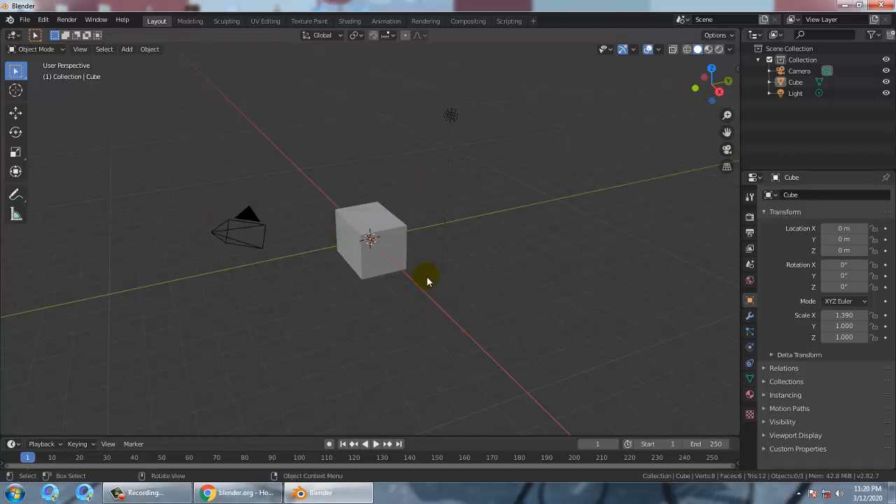
- Examine the stretched Cube in the perspective view by orbiting around it, zooming in and out, and panning
{"action": "middle_click_drag", "start_coordinate": [454, 274], "coordinate": [375, 271]}
{"action": "scroll", "coordinate": [375, 271], "scroll_direction": "down", "scroll_amount": 3}
{"action": "scroll", "coordinate": [386, 274], "scroll_direction": "up", "scroll_amount": 6}
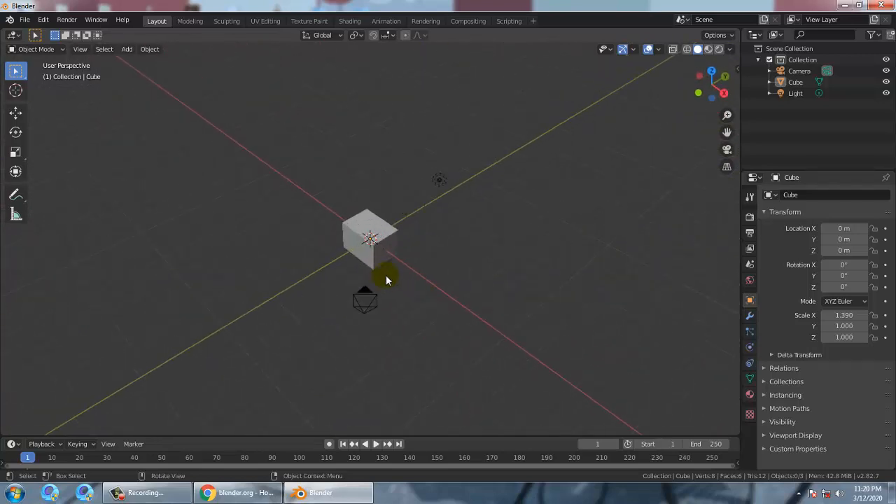
{"action": "scroll", "coordinate": [420, 286], "scroll_direction": "down", "scroll_amount": 4}
{"action": "scroll", "coordinate": [420, 293], "scroll_direction": "up", "scroll_amount": 5}
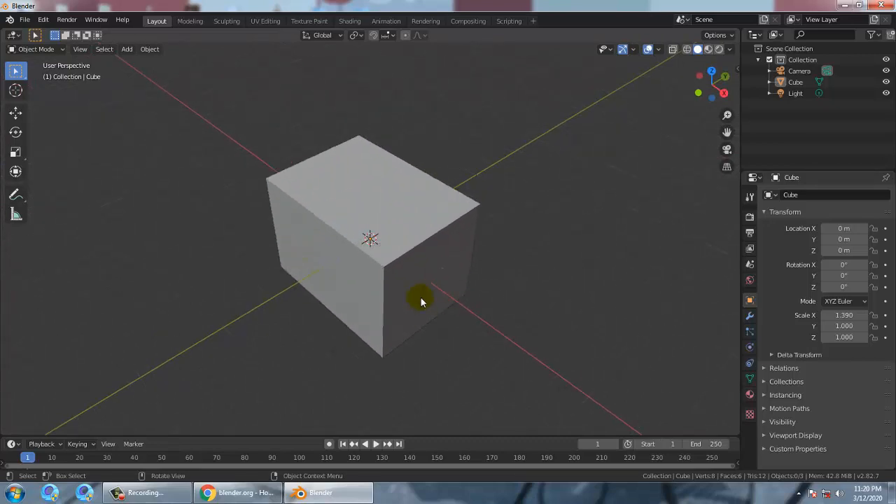
{"action": "scroll", "coordinate": [422, 301], "scroll_direction": "down", "scroll_amount": 1}
{"action": "scroll", "coordinate": [426, 309], "scroll_direction": "up", "scroll_amount": 2}
{"action": "scroll", "coordinate": [427, 310], "scroll_direction": "down", "scroll_amount": 5}
{"action": "scroll", "coordinate": [433, 309], "scroll_direction": "up", "scroll_amount": 4}
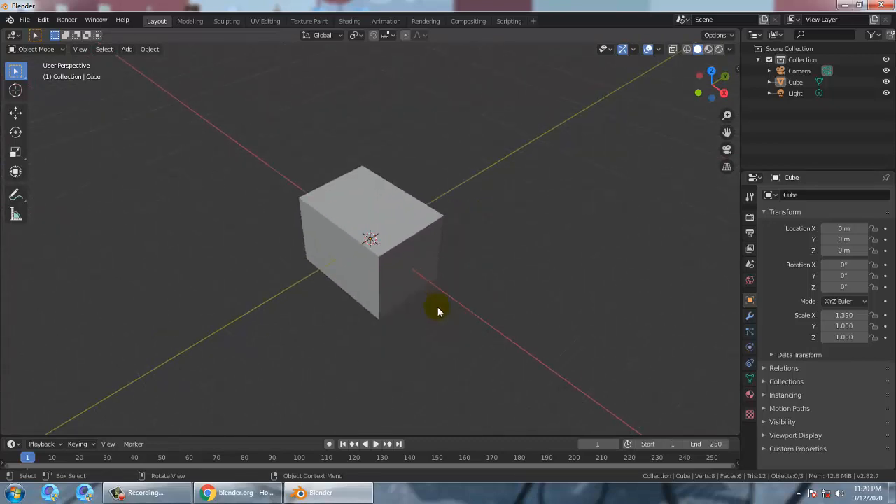
{"action": "scroll", "coordinate": [445, 294], "scroll_direction": "down", "scroll_amount": 1}
{"action": "key", "text": "shift"}
{"action": "middle_click_drag", "start_coordinate": [418, 292], "coordinate": [438, 297], "text": "shift"}
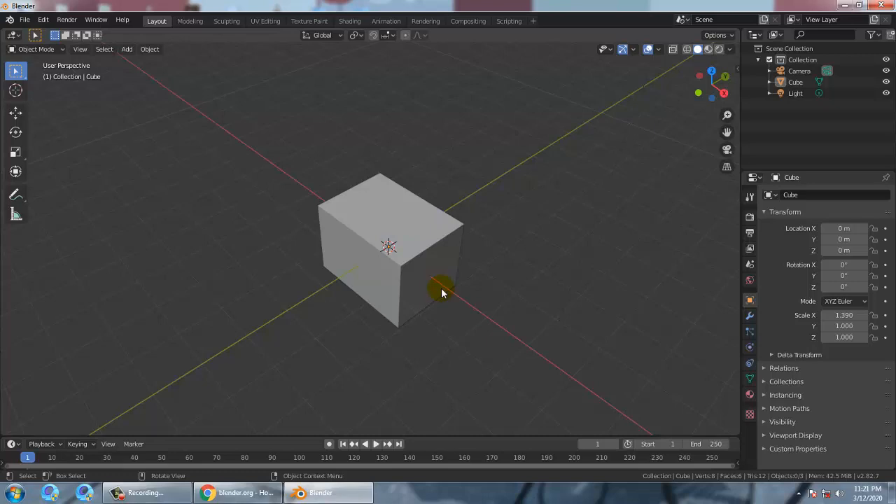
{"action": "middle_click_drag", "start_coordinate": [443, 291], "coordinate": [463, 285]}
{"action": "scroll", "coordinate": [463, 284], "scroll_direction": "down", "scroll_amount": 3}
{"action": "scroll", "coordinate": [463, 284], "scroll_direction": "up", "scroll_amount": 5}
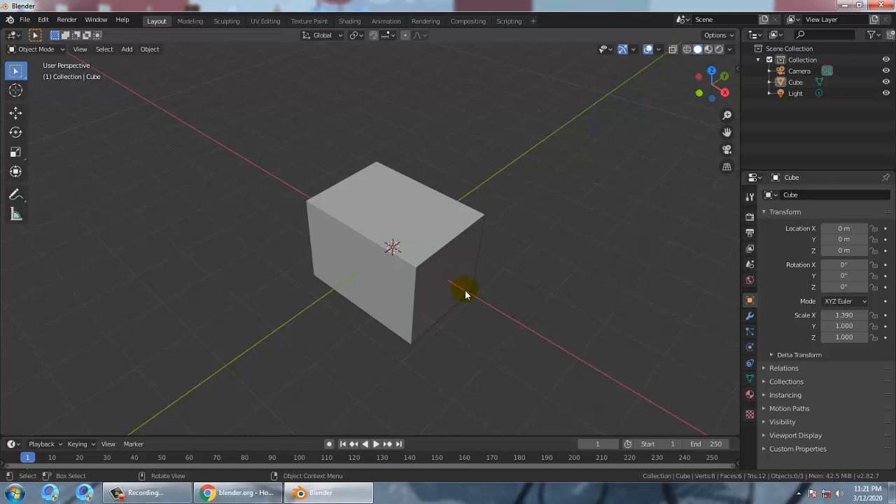
- Look through the scene camera, return to the perspective view, and make the Cube the active camera
{"action": "key", "text": "KP_0"}
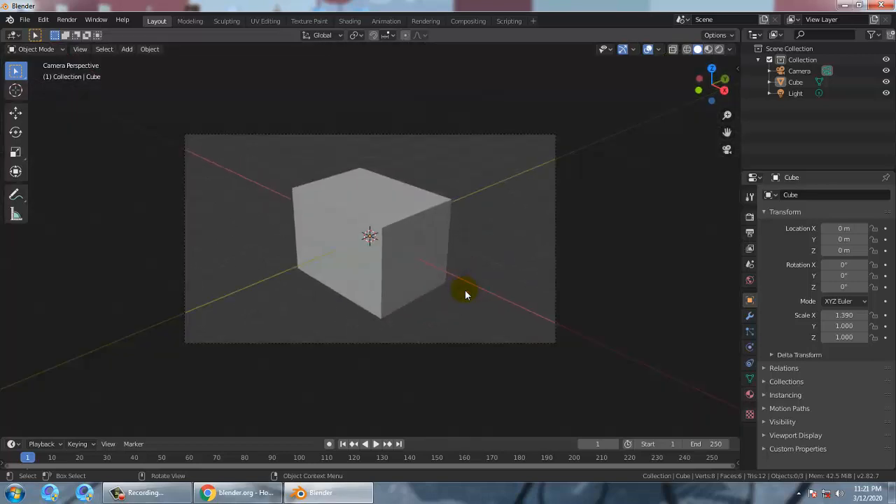
{"action": "key", "text": "KP_0"}
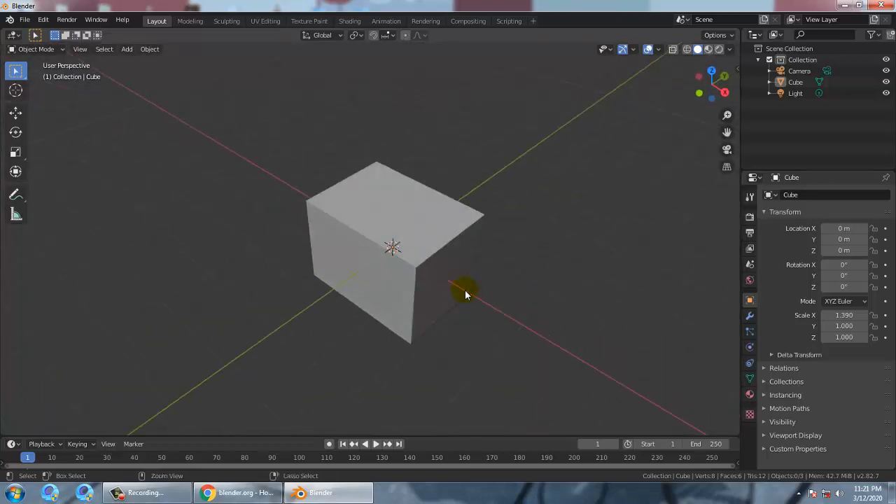
{"action": "key", "text": "ctrl+KP_0"}
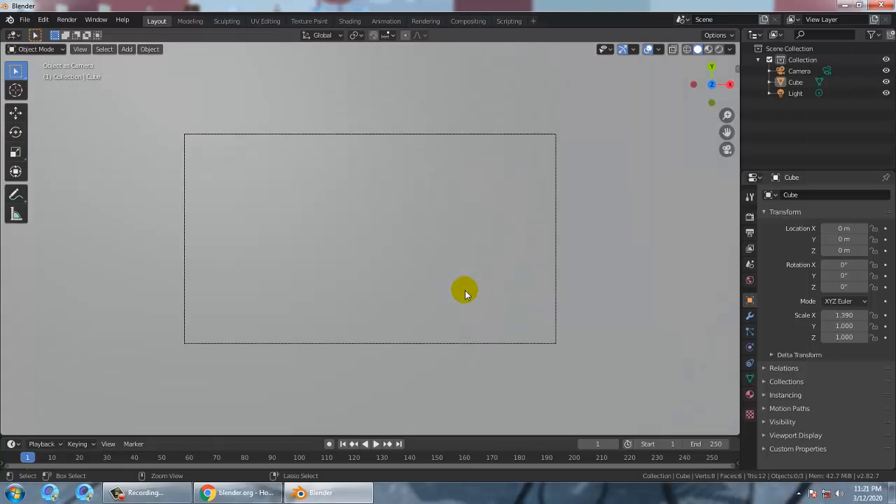
- Examine the Cube in the back and left orthographic views, shifting the view up, left and right
{"action": "key", "text": "ctrl+KP_1"}
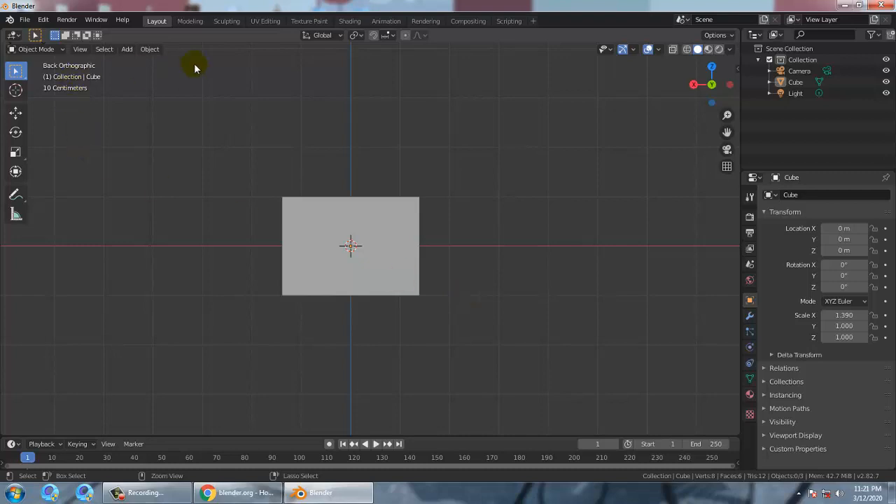
{"action": "key", "text": "ctrl+KP_2"}
{"action": "key", "text": "ctrl+KP_2"}
{"action": "key", "text": "ctrl+KP_3"}
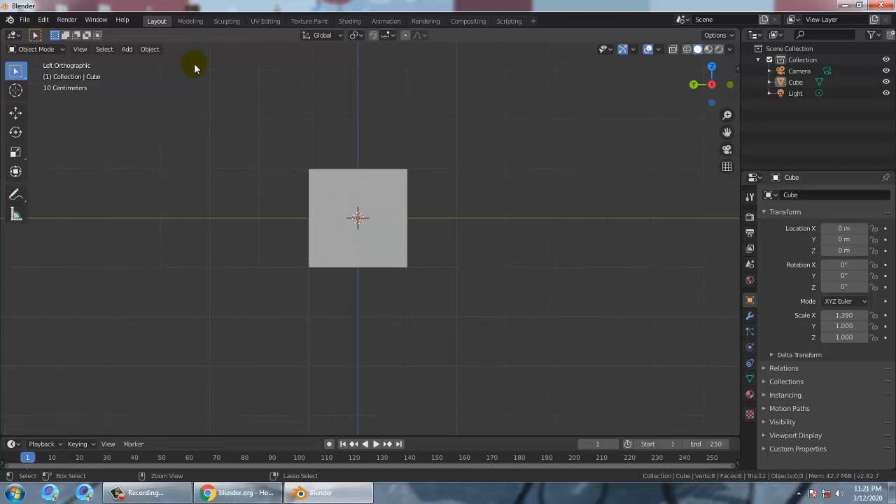
{"action": "key", "text": "ctrl+KP_4"}
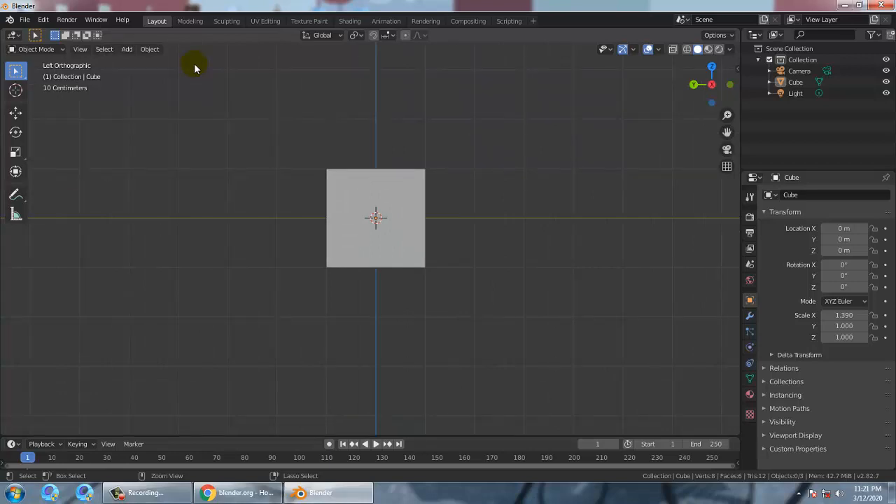
{"action": "key", "text": "ctrl+KP_6"}
{"action": "key", "text": "ctrl+KP_6"}
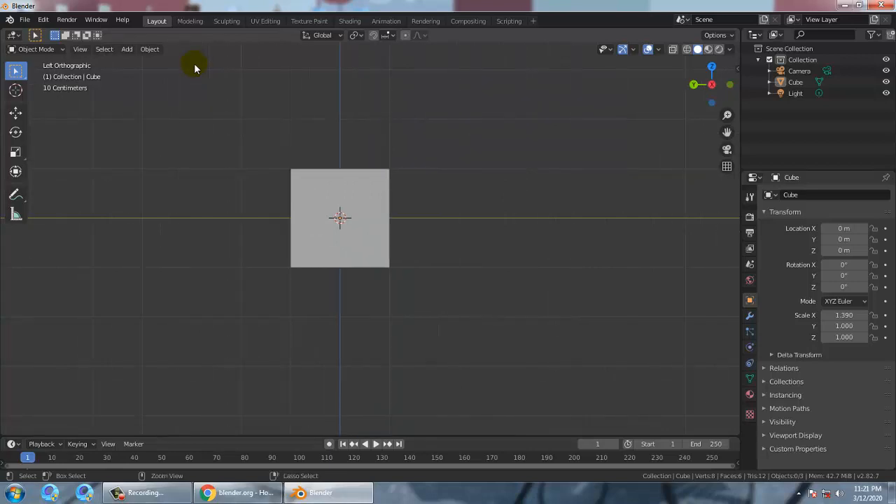
{"action": "key", "text": "ctrl+KP_4"}
{"action": "key", "text": "ctrl+KP_2"}
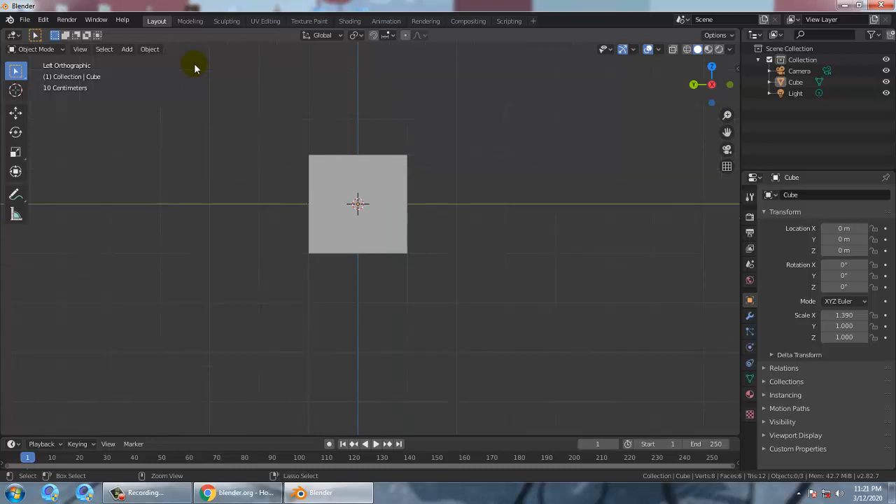
- Examine the view from the Cube as camera and the back, top, bottom, right and front orthographic views
{"action": "key", "text": "ctrl+KP_0"}
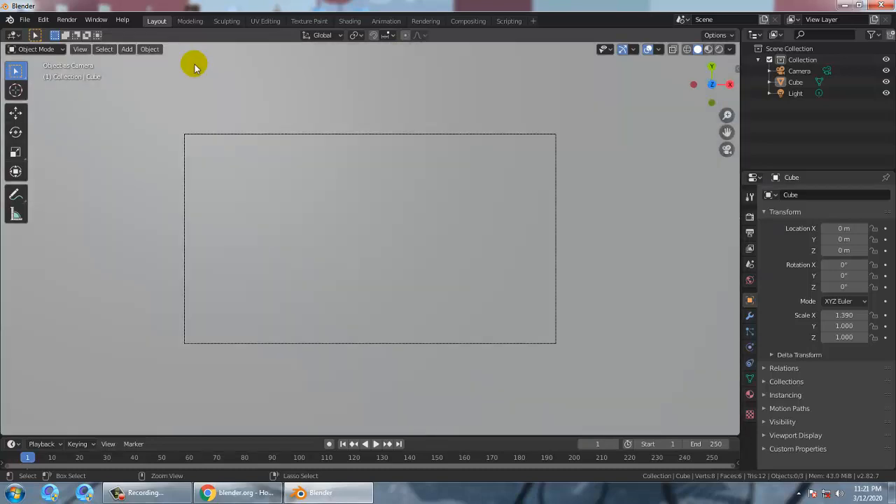
{"action": "key", "text": "ctrl+KP_1"}
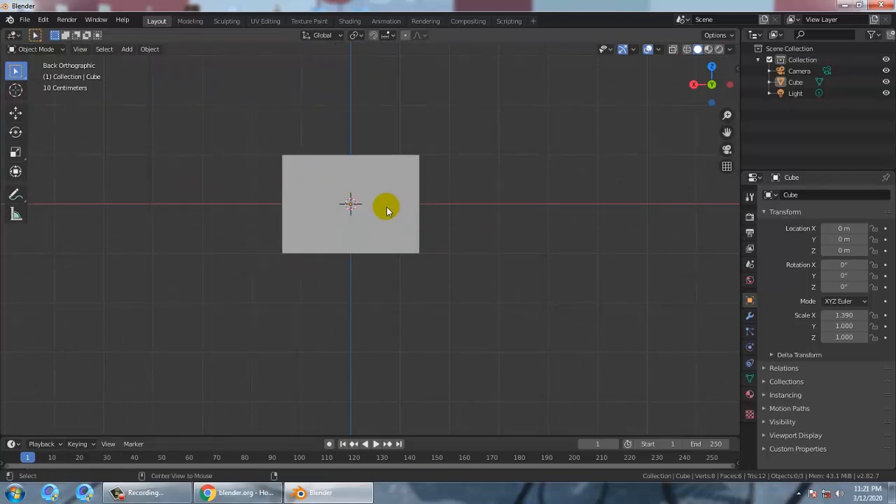
{"action": "key", "text": "KP_7"}
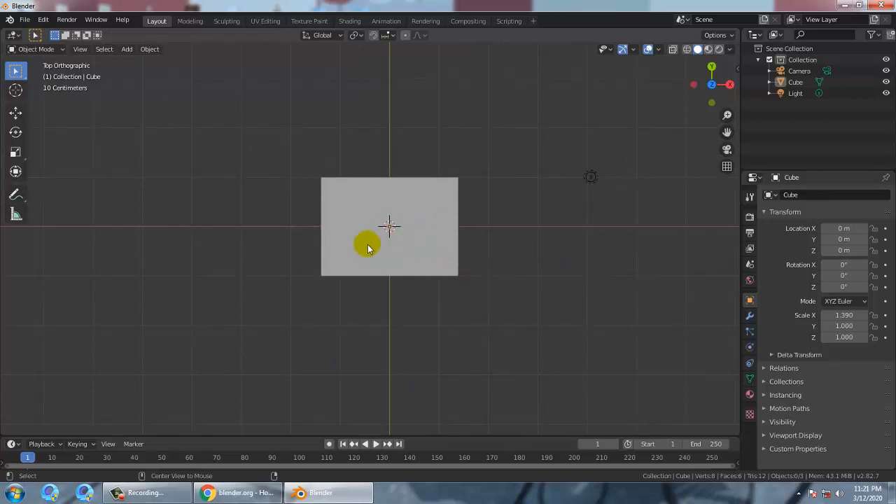
{"action": "key", "text": "ctrl+KP_1"}
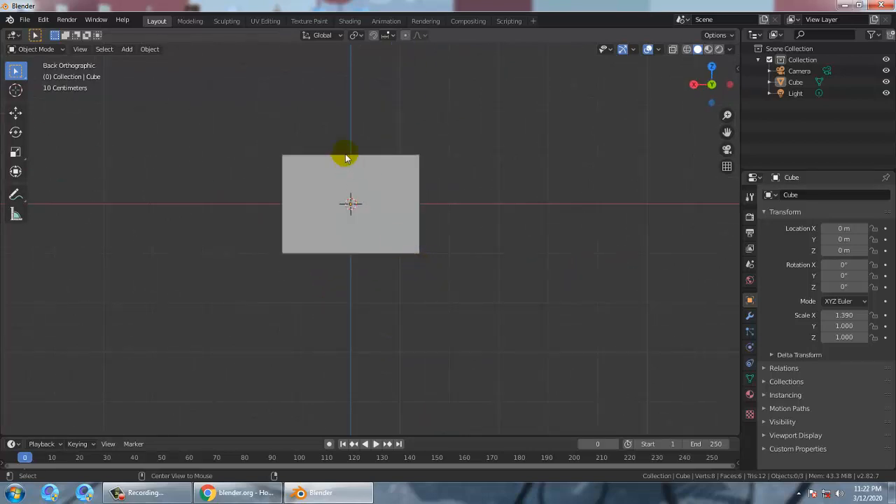
{"action": "key", "text": "ctrl+KP_7"}
{"action": "key", "text": "KP_3"}
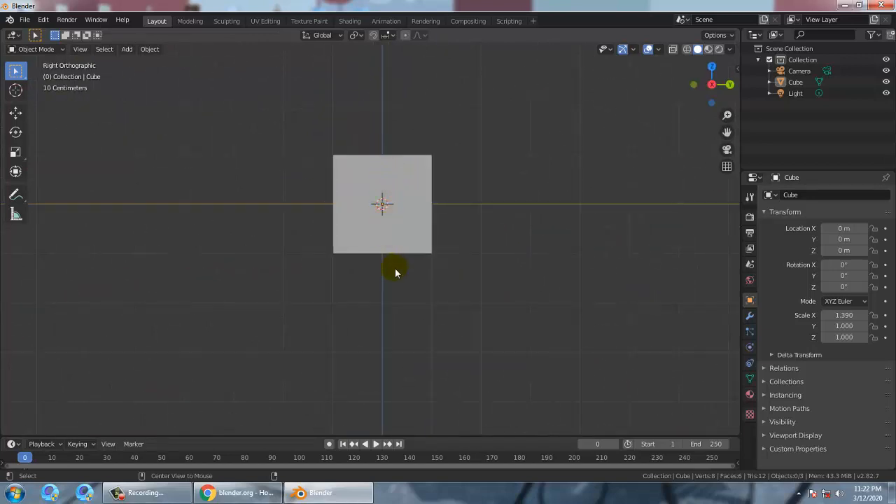
{"action": "key", "text": "KP_1"}
{"action": "key", "text": "KP_7"}
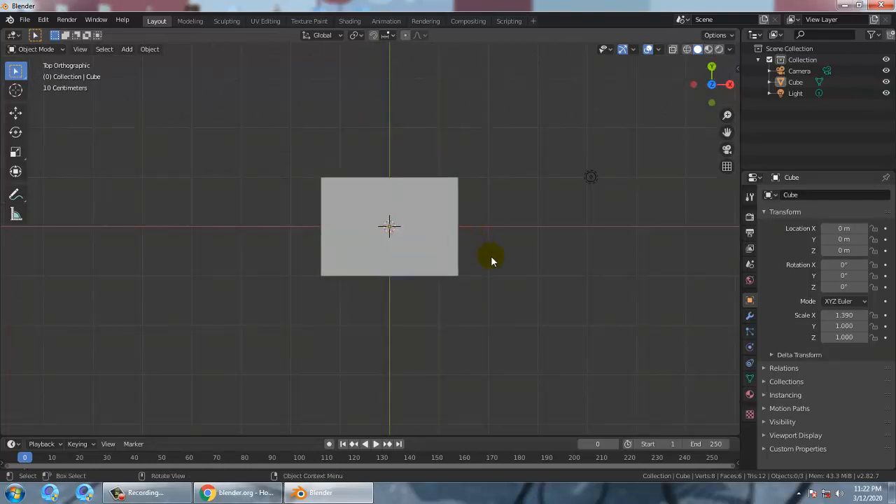
- Delete the Cube from the scene in the perspective view
{"action": "middle_click_drag", "start_coordinate": [486, 267], "coordinate": [442, 222]}
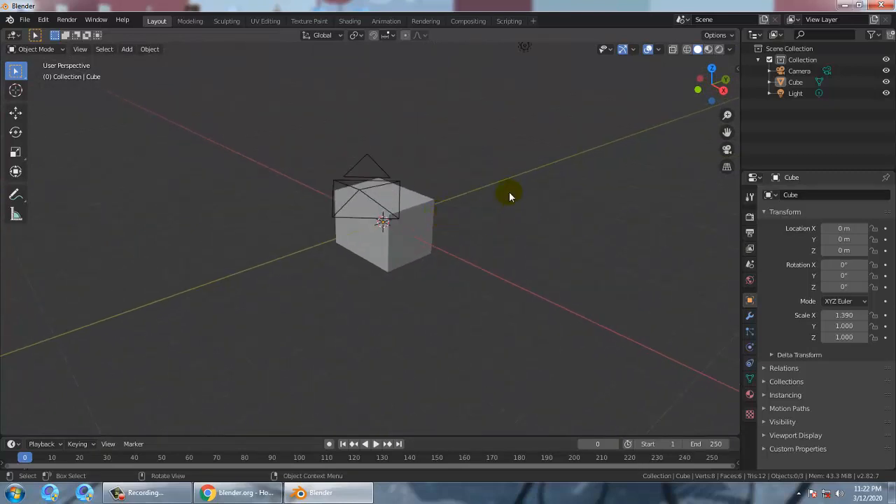
{"action": "middle_click_drag", "start_coordinate": [450, 180], "coordinate": [409, 275], "text": "shift"}
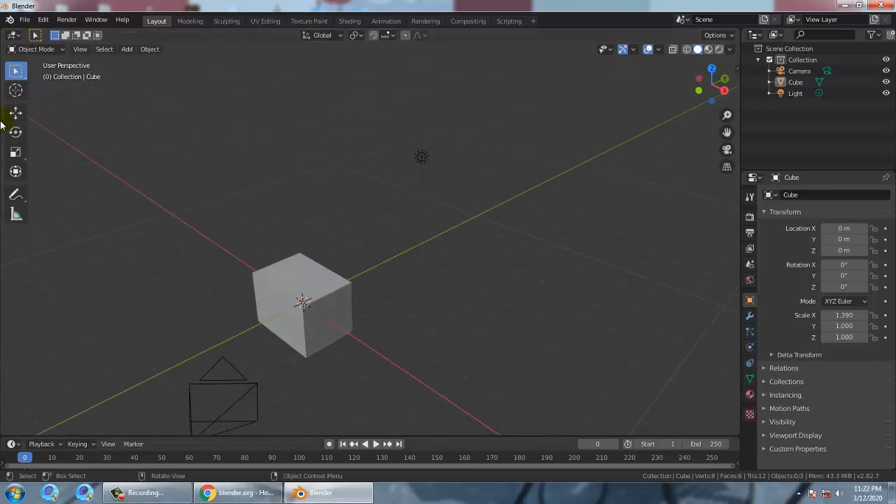
{"action": "middle_click_drag", "start_coordinate": [476, 275], "coordinate": [401, 256]}
{"action": "scroll", "coordinate": [385, 287], "scroll_direction": "up", "scroll_amount": 3}
{"action": "scroll", "coordinate": [404, 266], "scroll_direction": "down", "scroll_amount": 5}
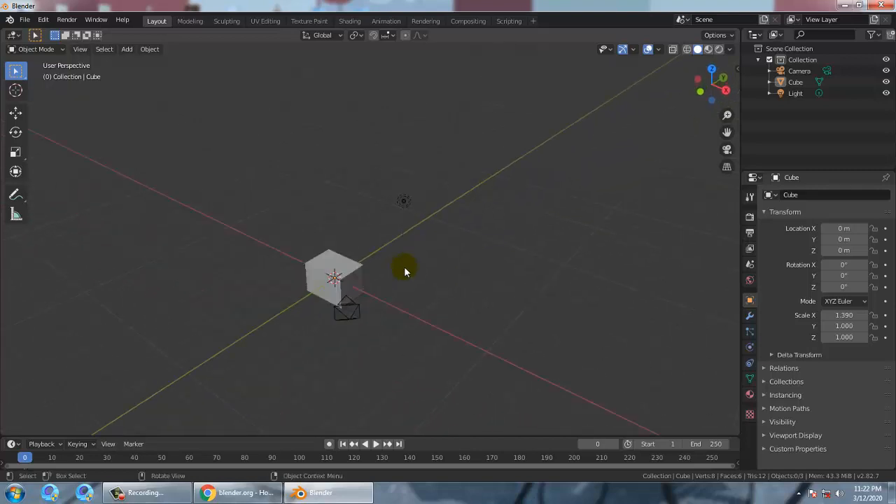
{"action": "scroll", "coordinate": [400, 304], "scroll_direction": "up", "scroll_amount": 3}
{"action": "left_click", "coordinate": [305, 281]}
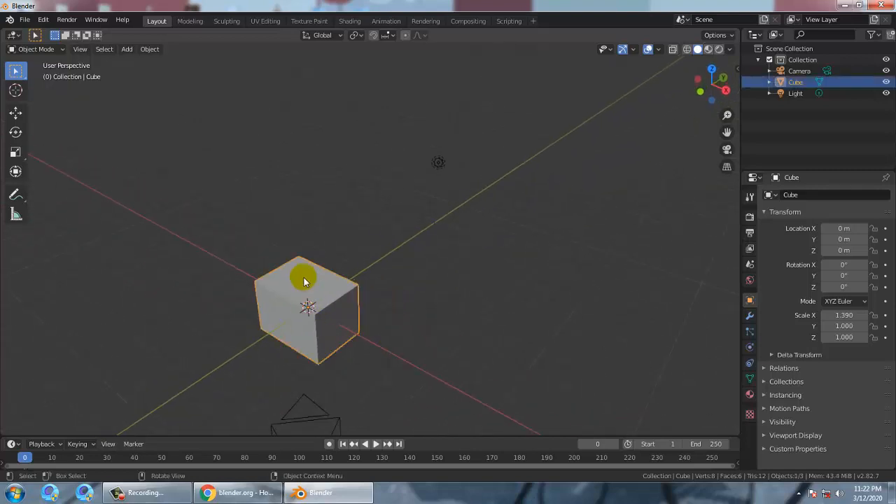
{"action": "key", "text": "x"}
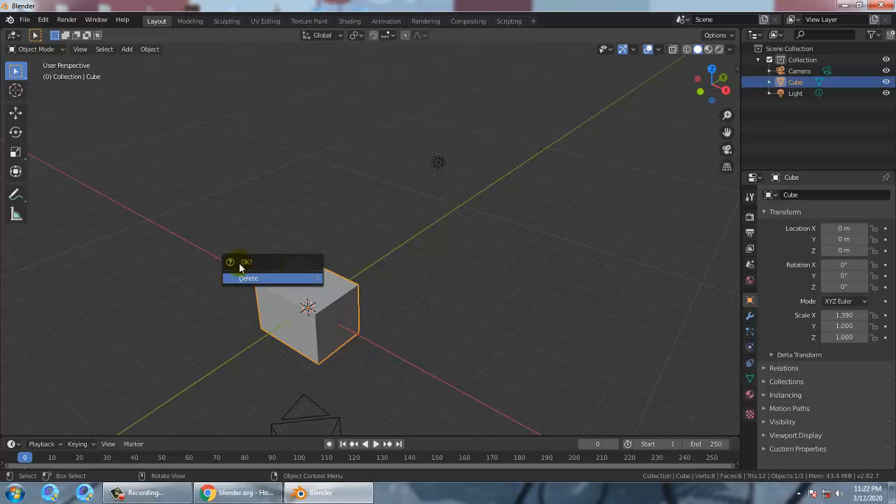
{"action": "left_click", "coordinate": [261, 278]}
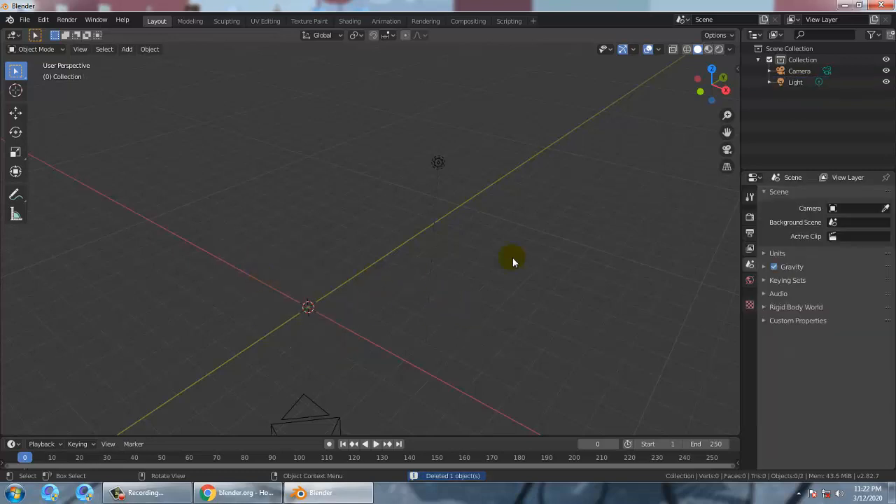
- Add a plane mesh at the world origin and frame it in the viewport
{"action": "scroll", "coordinate": [316, 274], "scroll_direction": "down", "scroll_amount": 8}
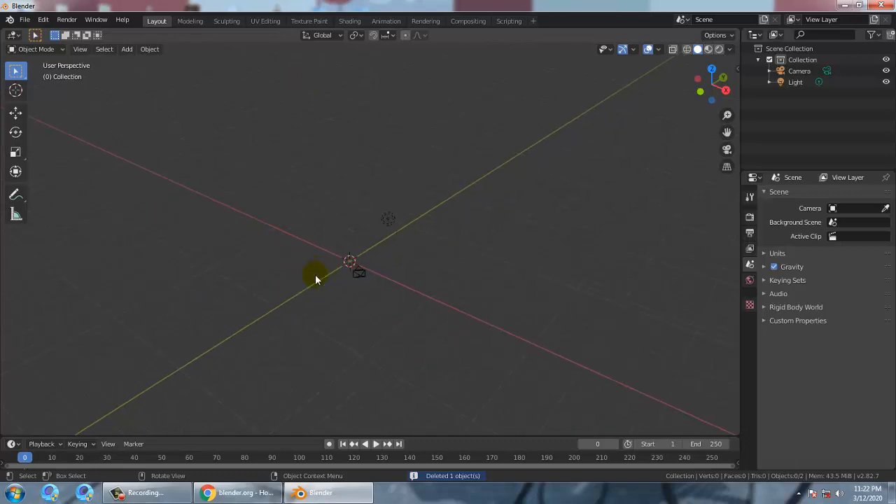
{"action": "middle_click_drag", "start_coordinate": [423, 257], "coordinate": [425, 240], "text": "shift"}
{"action": "left_click", "coordinate": [124, 49]}
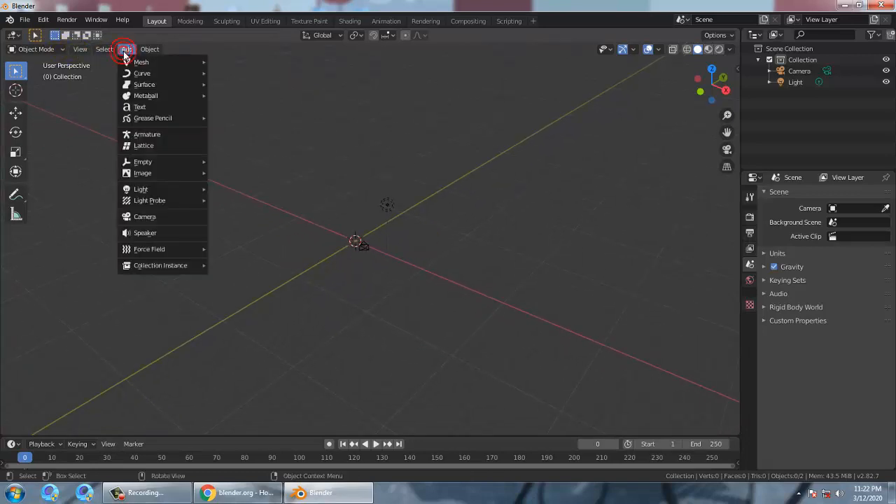
{"action": "mouse_move", "coordinate": [140, 62]}
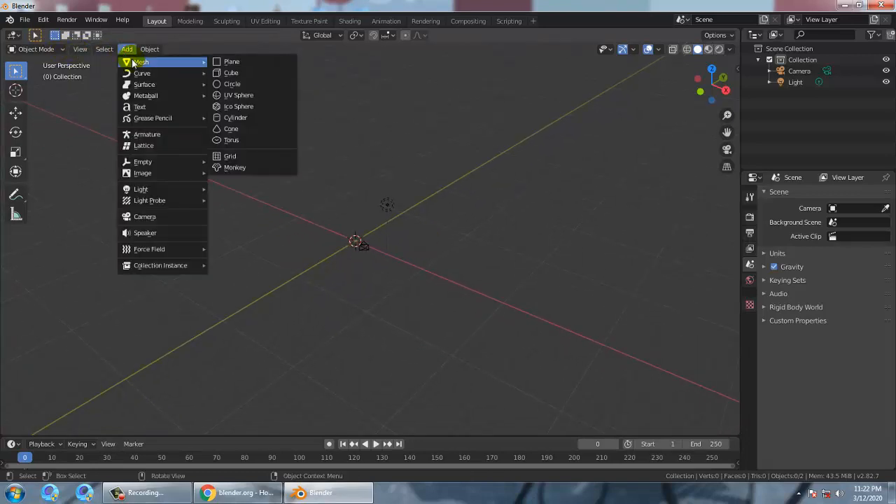
{"action": "left_click", "coordinate": [235, 63]}
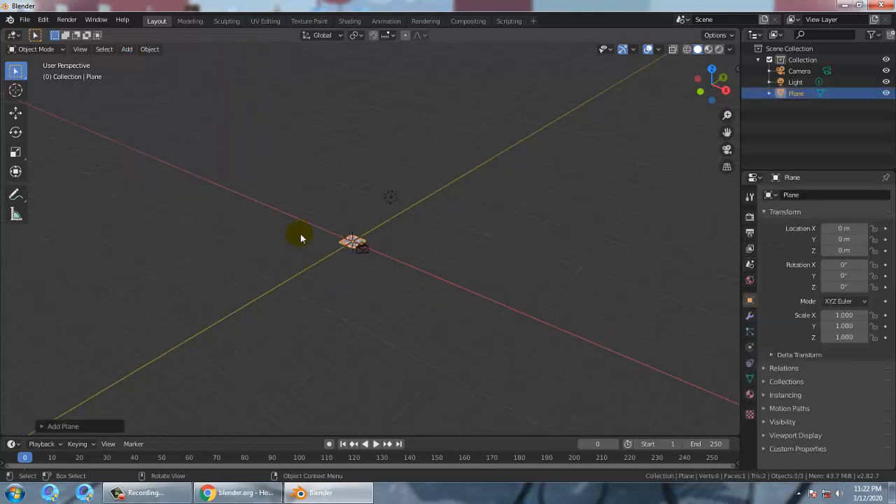
{"action": "scroll", "coordinate": [341, 240], "scroll_direction": "up", "scroll_amount": 5}
{"action": "scroll", "coordinate": [229, 254], "scroll_direction": "up", "scroll_amount": 3}
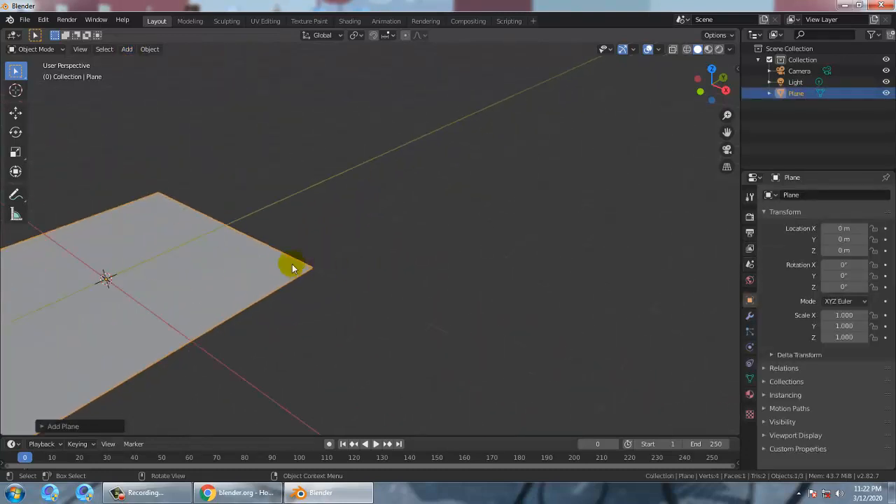
{"action": "middle_click_drag", "start_coordinate": [240, 256], "coordinate": [413, 252], "text": "shift"}
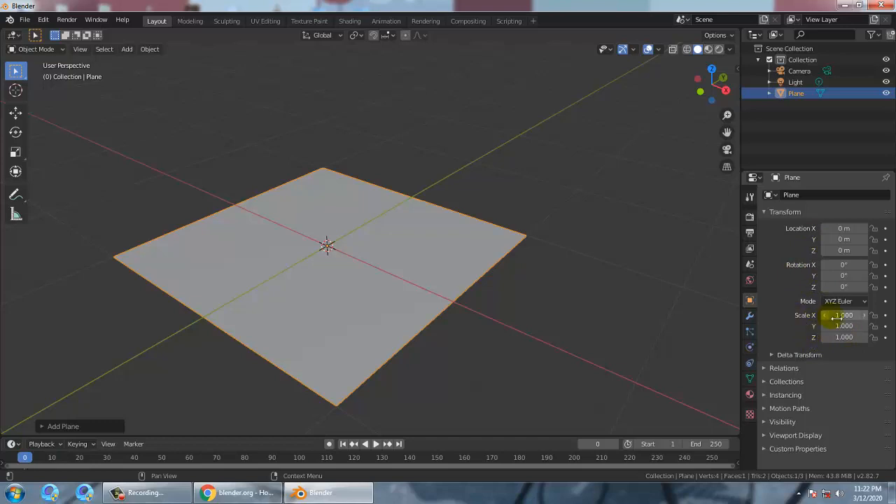
- Enlarge the plane to a scale of X 3.510, Y 3.290 and Z 1.980 in its transform properties
{"action": "left_click_drag", "start_coordinate": [830, 315], "coordinate": [895, 326]}
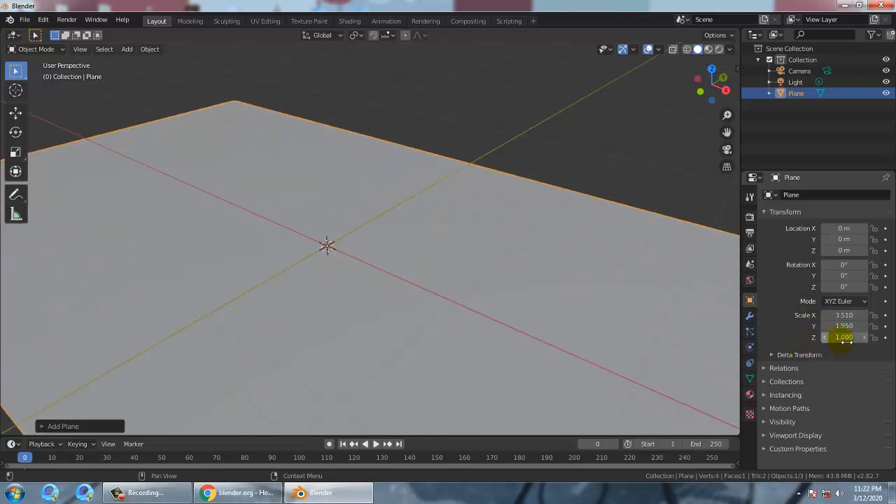
{"action": "left_click_drag", "start_coordinate": [833, 337], "coordinate": [849, 337]}
{"action": "scroll", "coordinate": [456, 248], "scroll_direction": "down", "scroll_amount": 3}
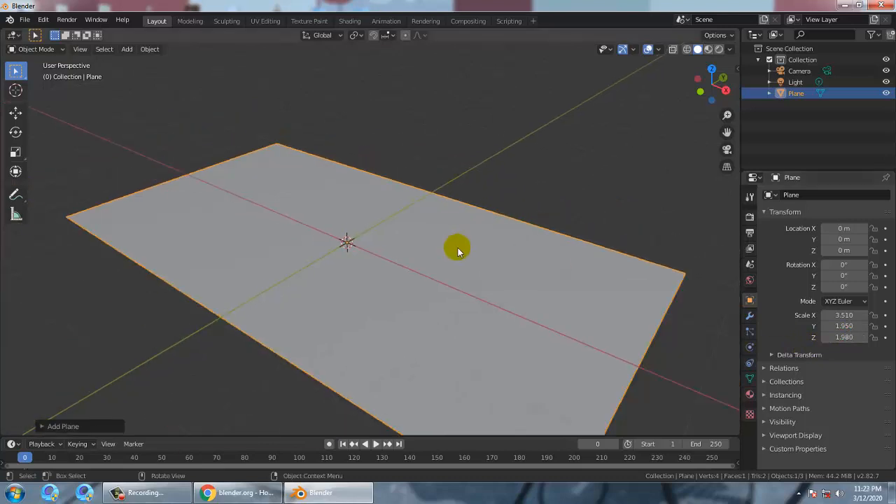
{"action": "left_click_drag", "start_coordinate": [844, 327], "coordinate": [883, 326]}
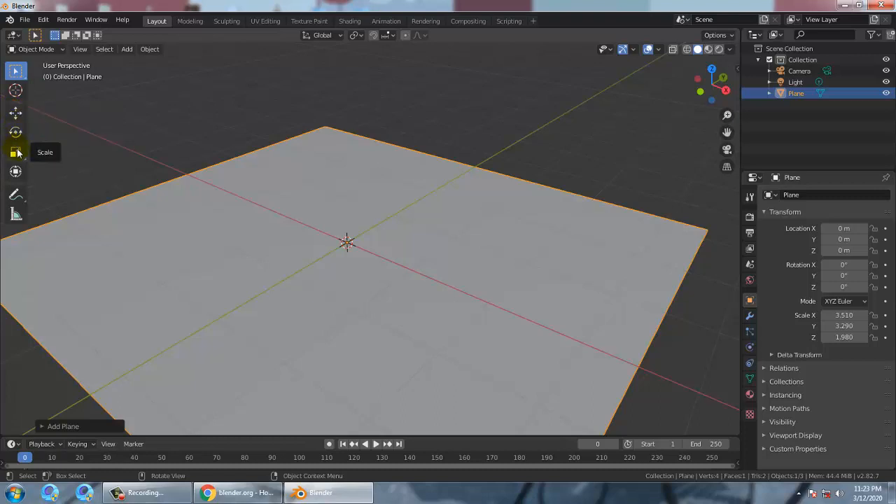
- Move the plane along its Y and X axes to about X 0.163 m, Y -0.167 m, using the top view
{"action": "left_click", "coordinate": [15, 112]}
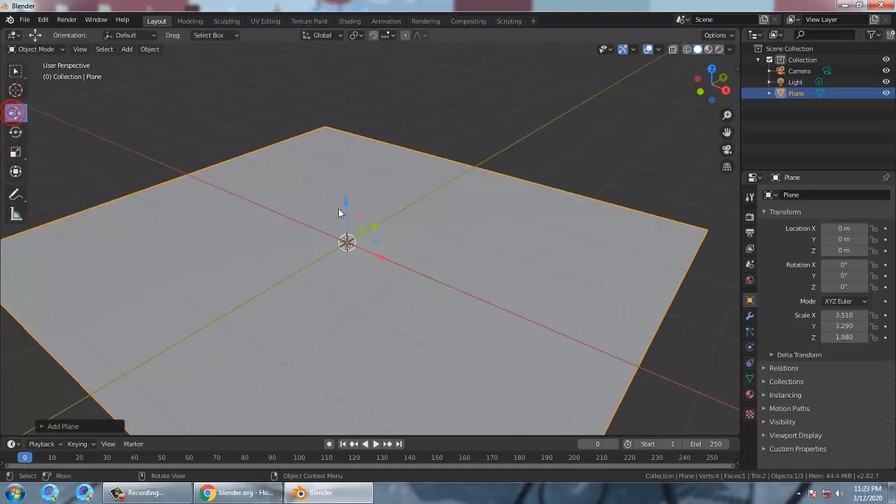
{"action": "left_click_drag", "start_coordinate": [376, 224], "coordinate": [410, 248]}
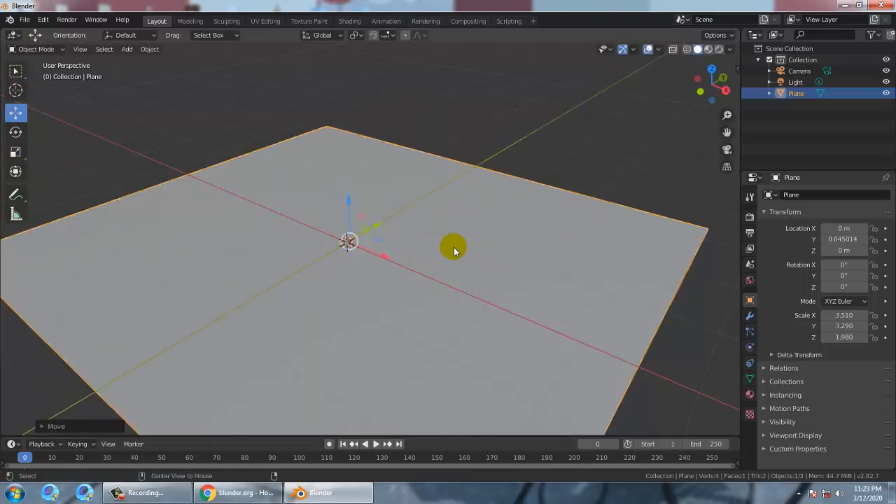
{"action": "key", "text": "KP_7"}
{"action": "scroll", "coordinate": [294, 151], "scroll_direction": "down", "scroll_amount": 3}
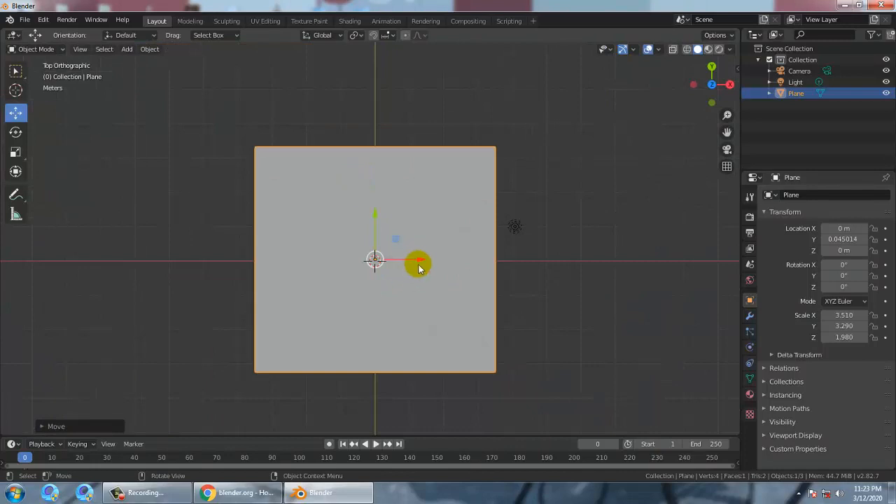
{"action": "mouse_move", "coordinate": [420, 268]}
{"action": "left_mouse_down"}
{"action": "mouse_move", "coordinate": [504, 263]}
{"action": "mouse_move", "coordinate": [289, 263]}
{"action": "mouse_move", "coordinate": [427, 270]}
{"action": "left_mouse_up"}
{"action": "mouse_move", "coordinate": [380, 205]}
{"action": "left_mouse_down"}
{"action": "mouse_move", "coordinate": [385, 165]}
{"action": "mouse_move", "coordinate": [381, 210]}
{"action": "left_mouse_up"}
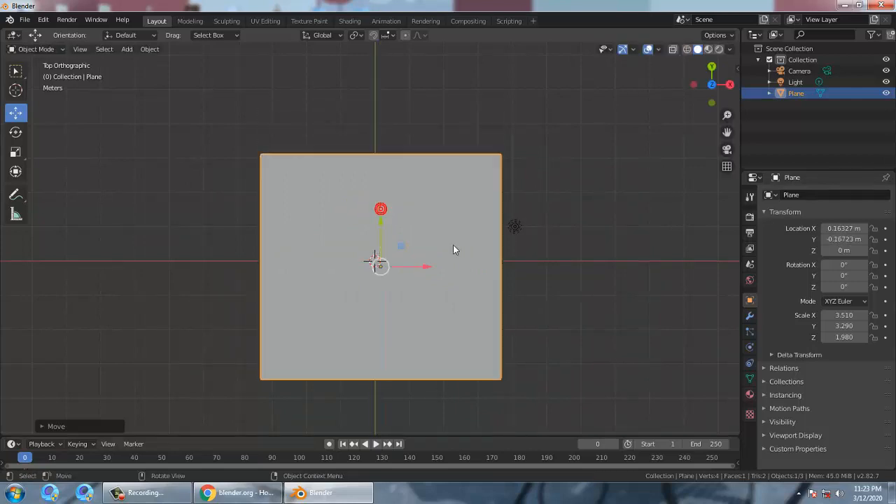
{"action": "middle_click_drag", "start_coordinate": [454, 250], "coordinate": [450, 220]}
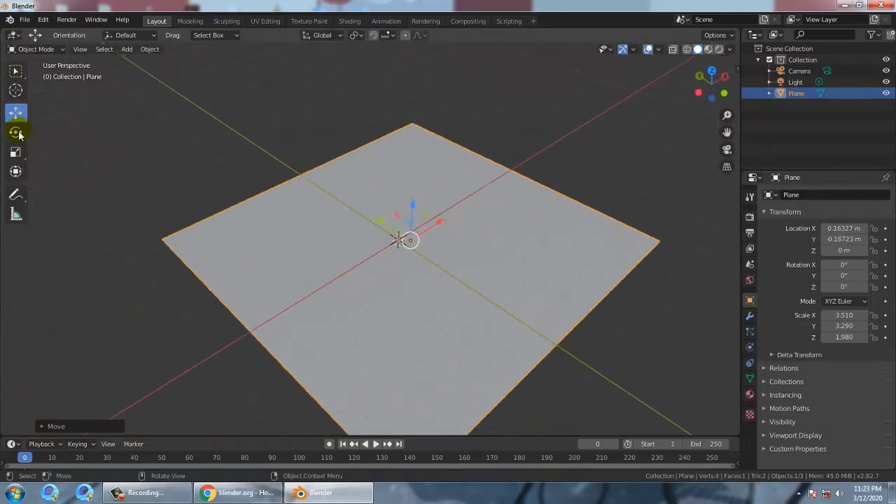
{"action": "left_click", "coordinate": [16, 132]}
{"action": "left_click_drag", "start_coordinate": [400, 257], "coordinate": [379, 260]}
{"action": "key", "text": "Escape"}
{"action": "mouse_move", "coordinate": [437, 238]}
{"action": "left_mouse_down"}
{"action": "mouse_move", "coordinate": [449, 271]}
{"action": "mouse_move", "coordinate": [450, 242]}
{"action": "left_mouse_up"}
{"action": "key", "text": "Escape"}
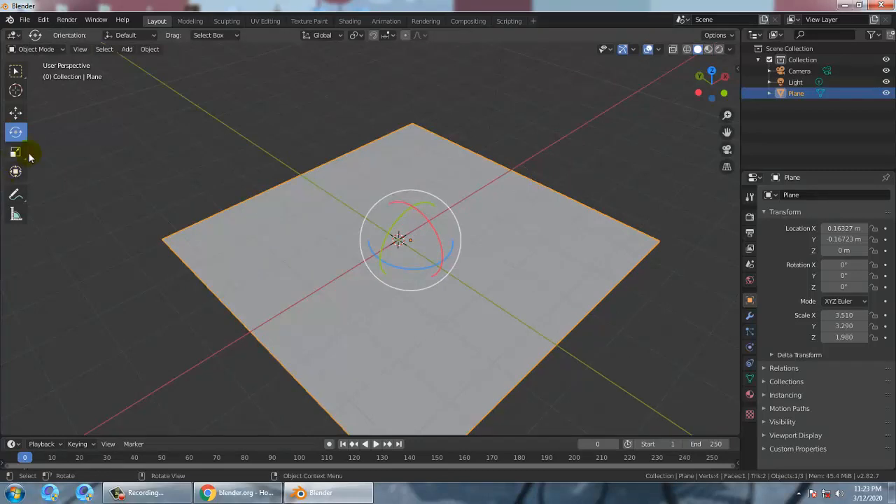
- Resize the plane with the Scale tool to about X 4.409, Y 4.052 and Z 102.485
{"action": "left_click", "coordinate": [17, 152]}
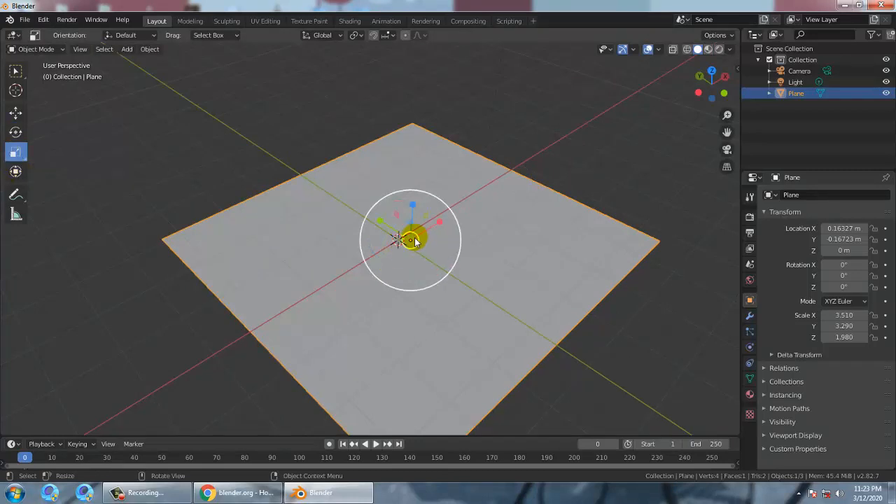
{"action": "left_click_drag", "start_coordinate": [414, 242], "coordinate": [463, 263]}
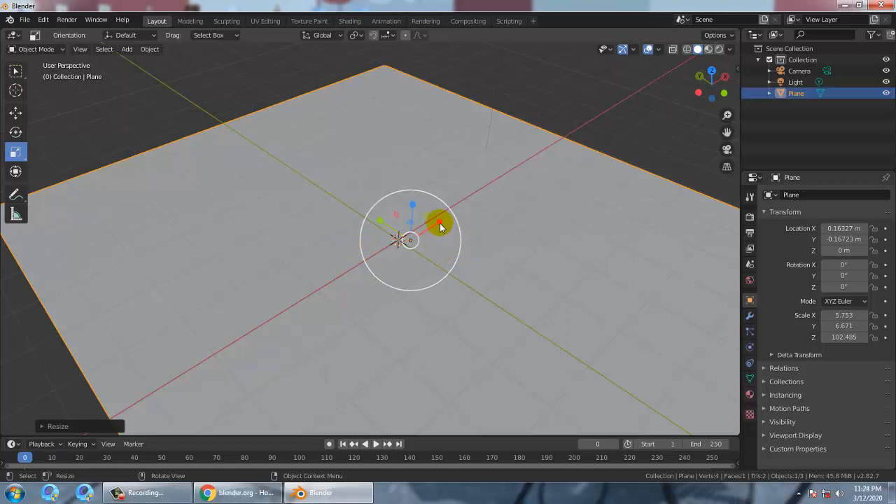
{"action": "mouse_move", "coordinate": [437, 222]}
{"action": "left_mouse_down"}
{"action": "mouse_move", "coordinate": [490, 196]}
{"action": "mouse_move", "coordinate": [436, 223]}
{"action": "mouse_move", "coordinate": [444, 220]}
{"action": "left_mouse_up"}
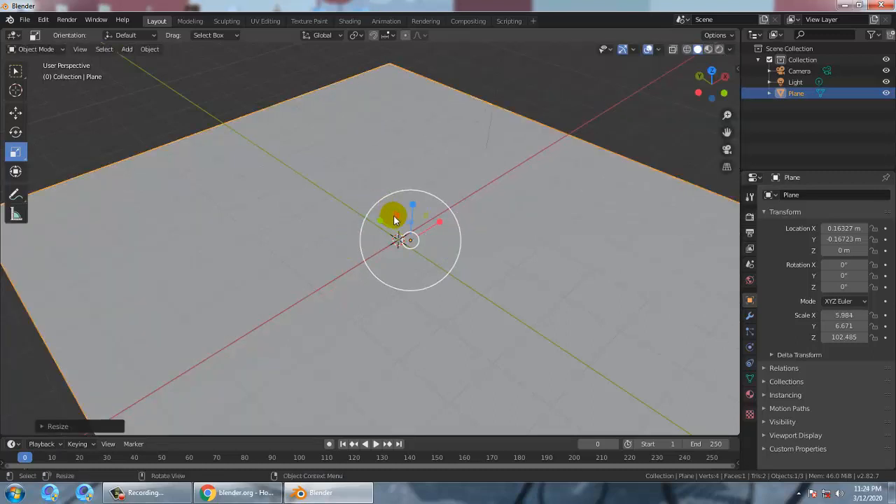
{"action": "left_click_drag", "start_coordinate": [380, 220], "coordinate": [479, 233]}
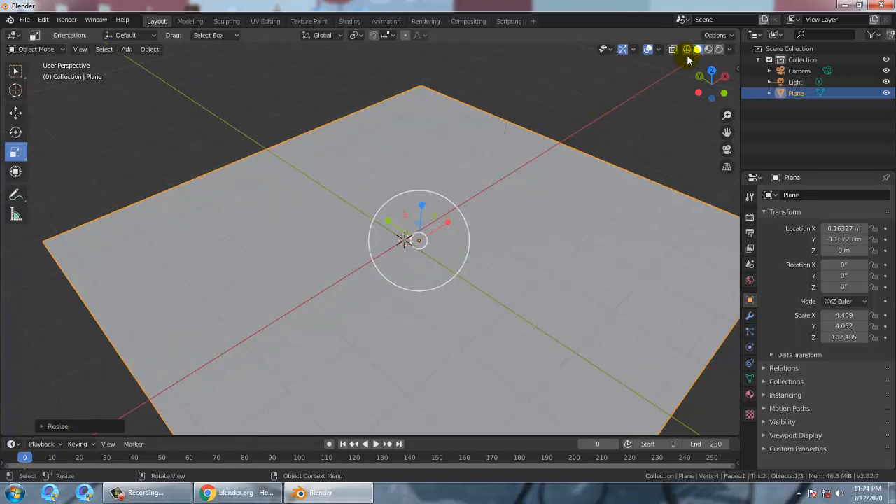
- Compare the plane in wireframe, solid, material preview and rendered shading, ending in solid shading
{"action": "left_click", "coordinate": [687, 50]}
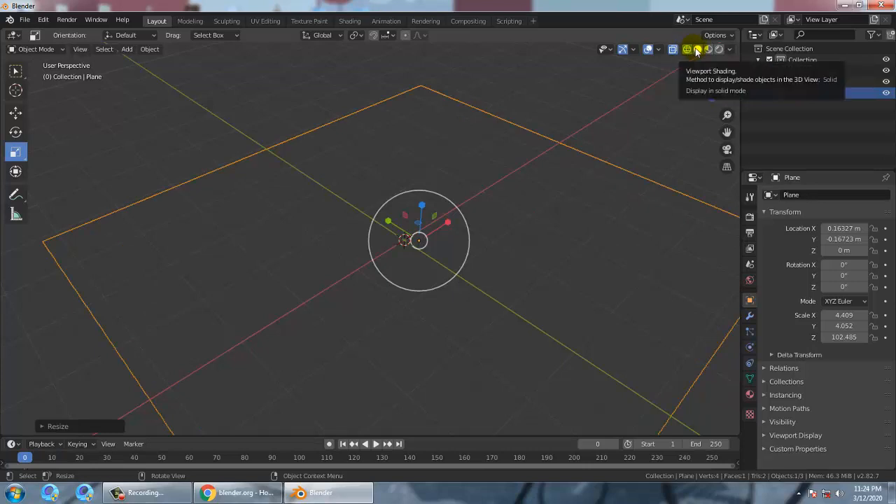
{"action": "left_click", "coordinate": [698, 50]}
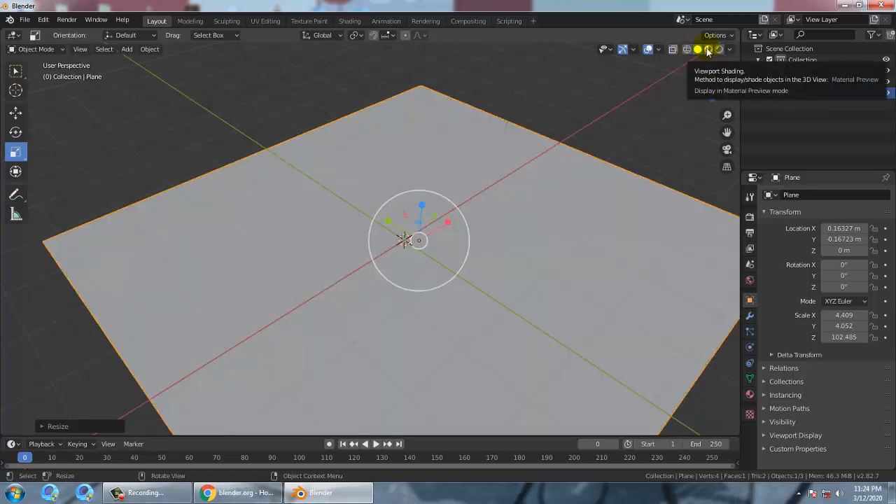
{"action": "left_click", "coordinate": [708, 49]}
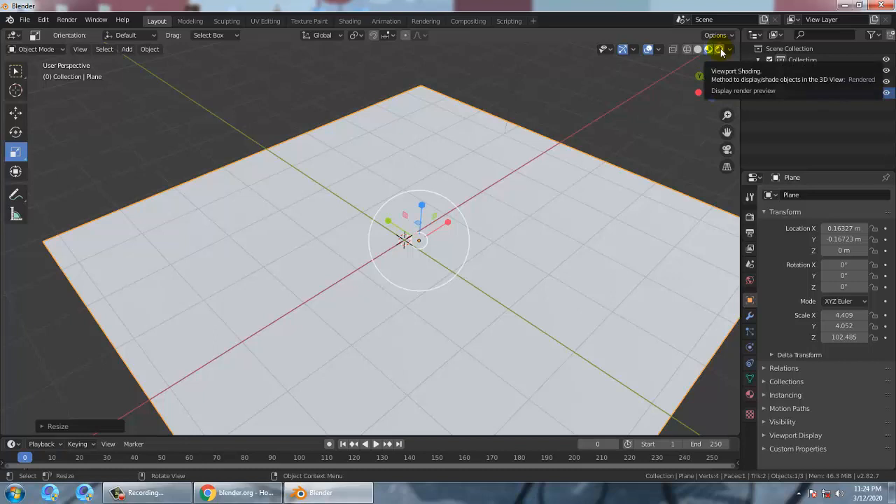
{"action": "left_click", "coordinate": [720, 50]}
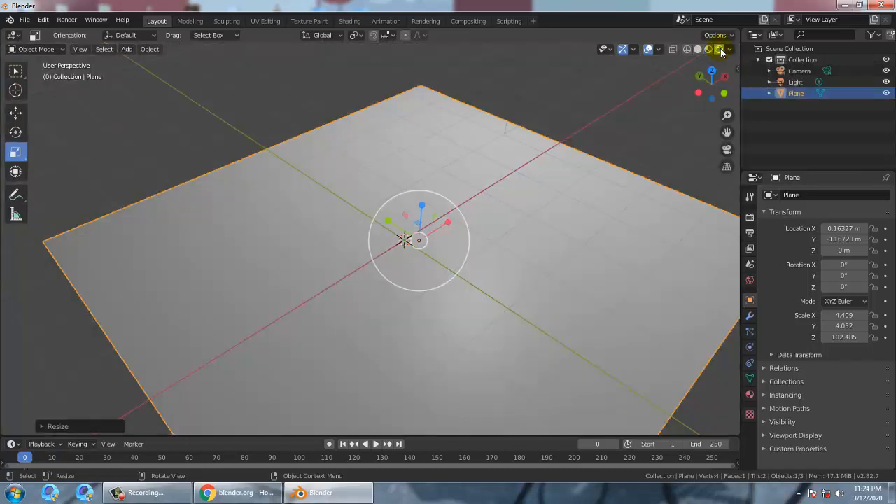
{"action": "left_click", "coordinate": [709, 49]}
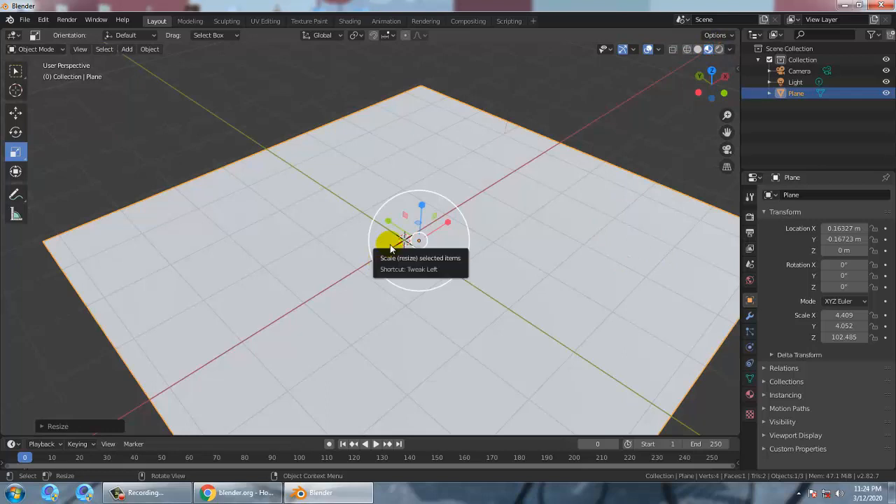
{"action": "left_click", "coordinate": [698, 49]}
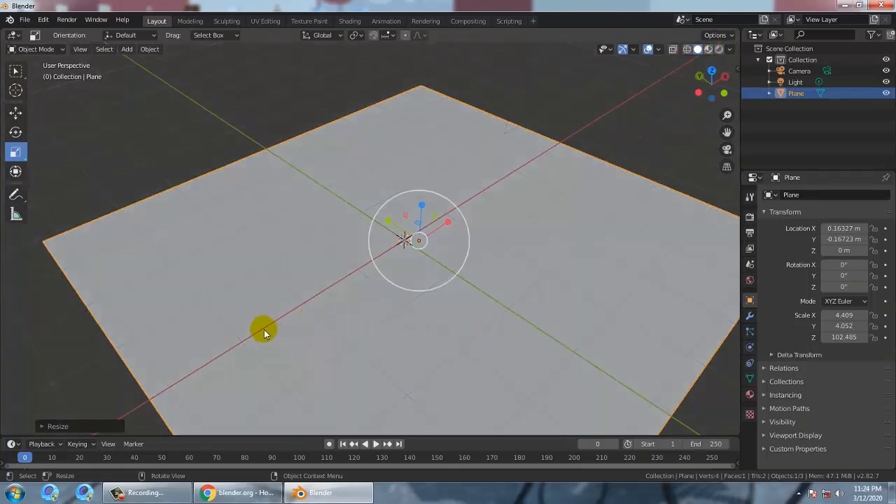
- Place the 3D cursor on the plane near its far corner
{"action": "scroll", "coordinate": [378, 245], "scroll_direction": "down", "scroll_amount": 5}
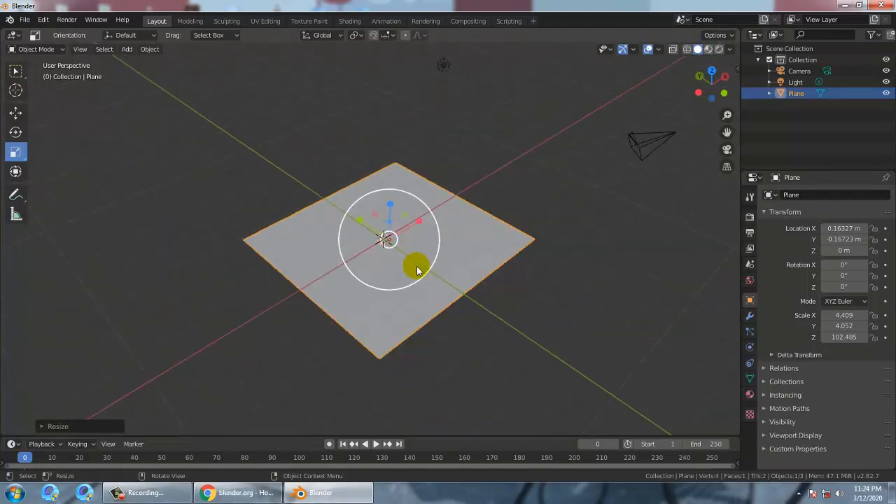
{"action": "left_click", "coordinate": [15, 112]}
{"action": "middle_click_drag", "start_coordinate": [441, 250], "coordinate": [342, 222]}
{"action": "scroll", "coordinate": [436, 222], "scroll_direction": "up", "scroll_amount": 4}
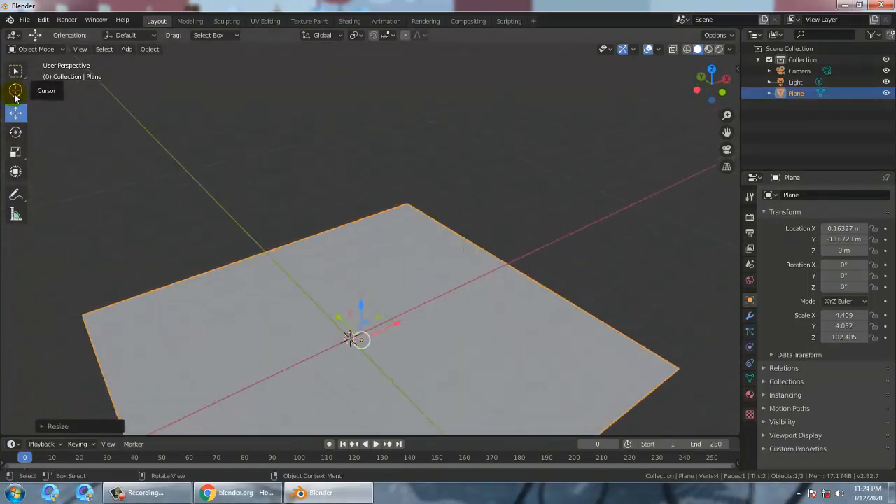
{"action": "left_click", "coordinate": [15, 91]}
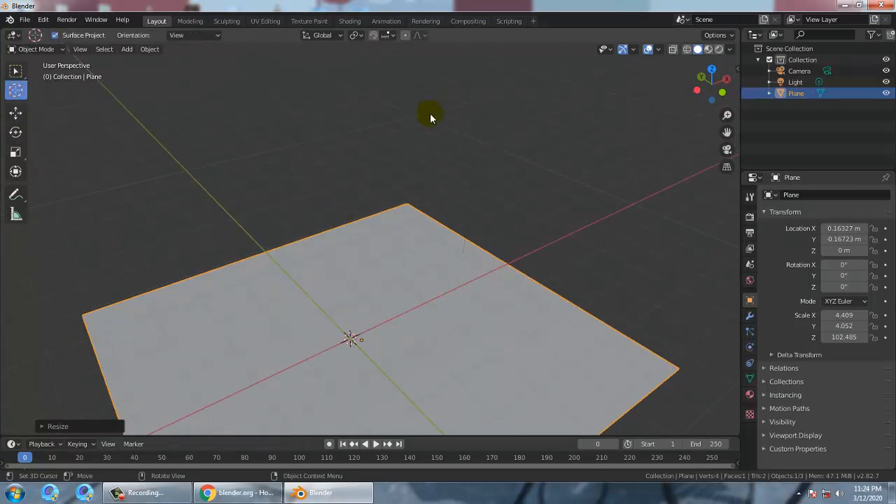
{"action": "left_click", "coordinate": [403, 230]}
- Add a UV sphere at the 3D cursor near the plane's far corner
{"action": "left_click", "coordinate": [127, 49]}
{"action": "mouse_move", "coordinate": [140, 62]}
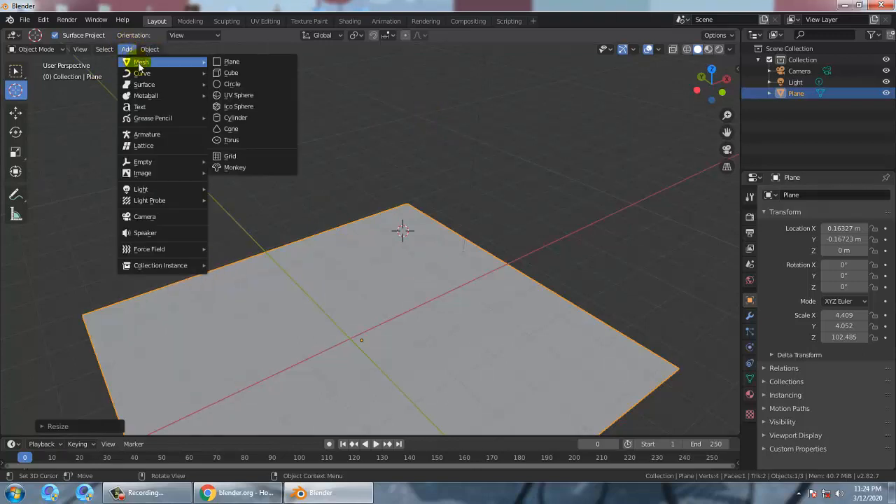
{"action": "left_click", "coordinate": [258, 96]}
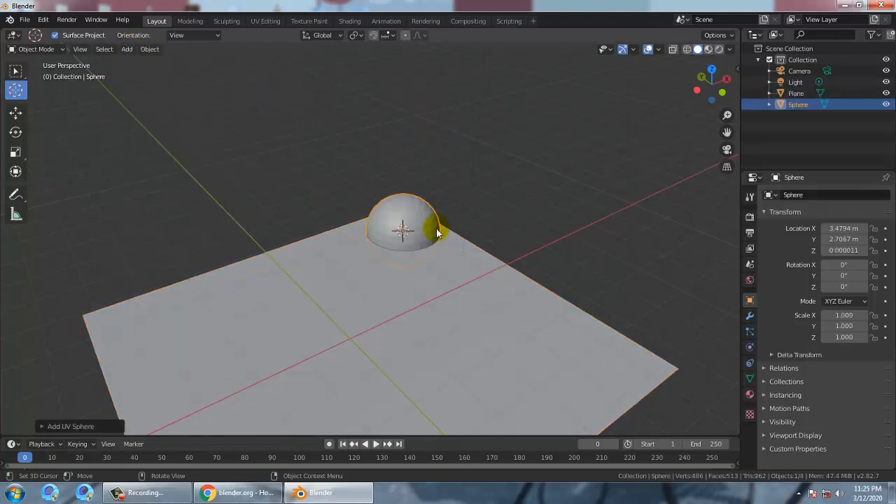
{"action": "left_click", "coordinate": [409, 214]}
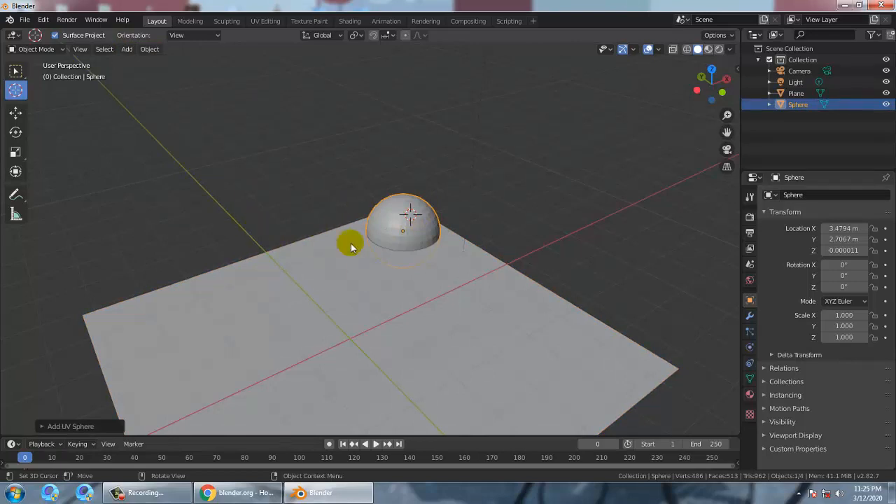
- Move the sphere up to about Z 0.719 m and along the X axis to about X 2.790 m
{"action": "left_click", "coordinate": [16, 114]}
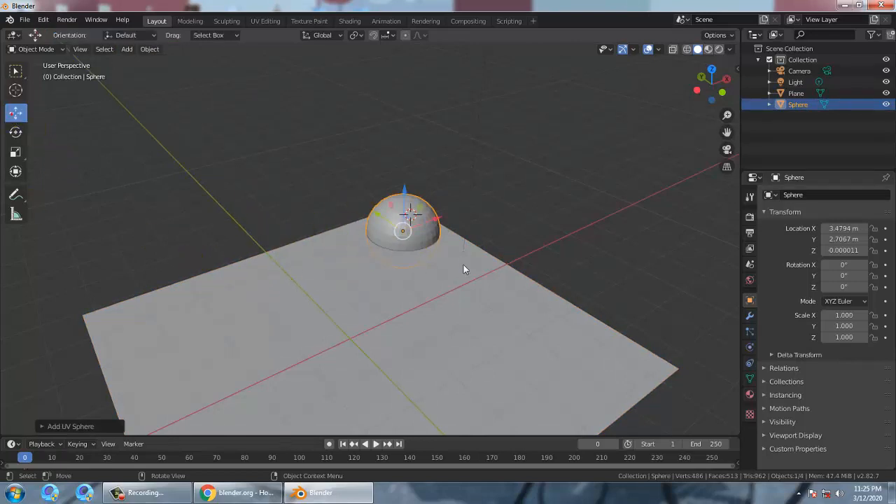
{"action": "left_click_drag", "start_coordinate": [394, 202], "coordinate": [412, 166]}
{"action": "scroll", "coordinate": [435, 168], "scroll_direction": "up", "scroll_amount": 5}
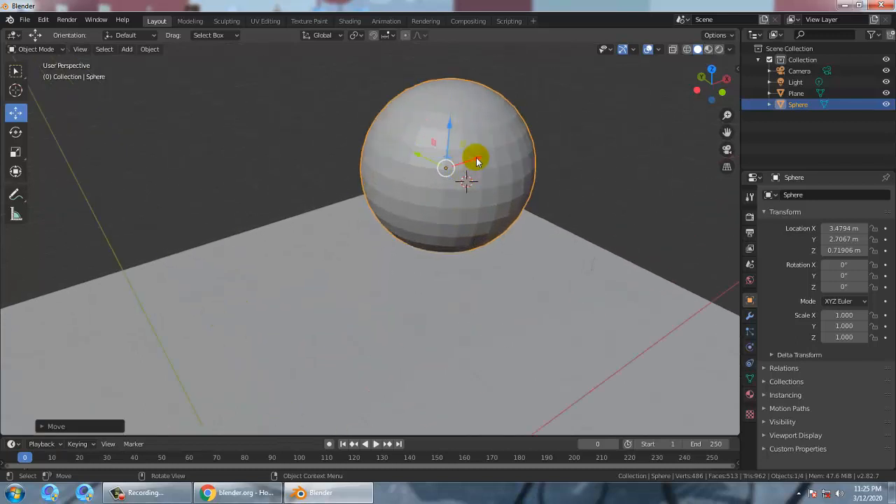
{"action": "left_click_drag", "start_coordinate": [474, 156], "coordinate": [420, 190]}
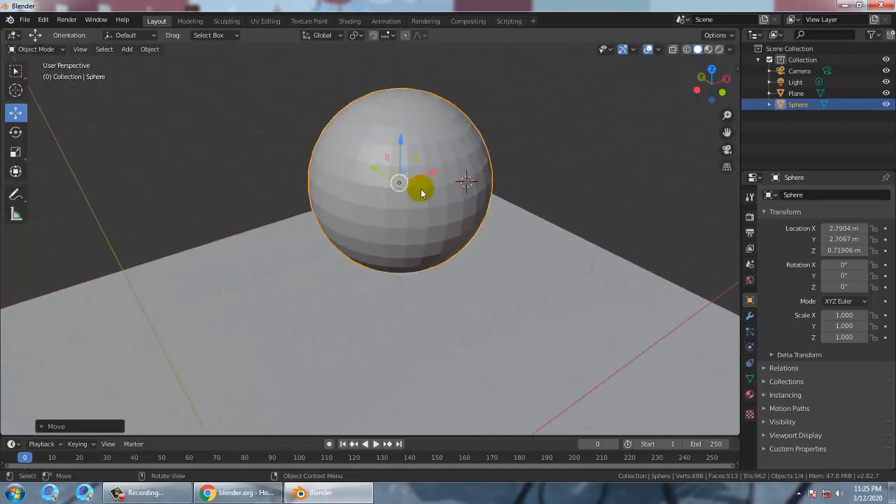
- Deselect the sphere and inspect the plane and sphere from the top, front and perspective views
{"action": "left_click", "coordinate": [149, 50]}
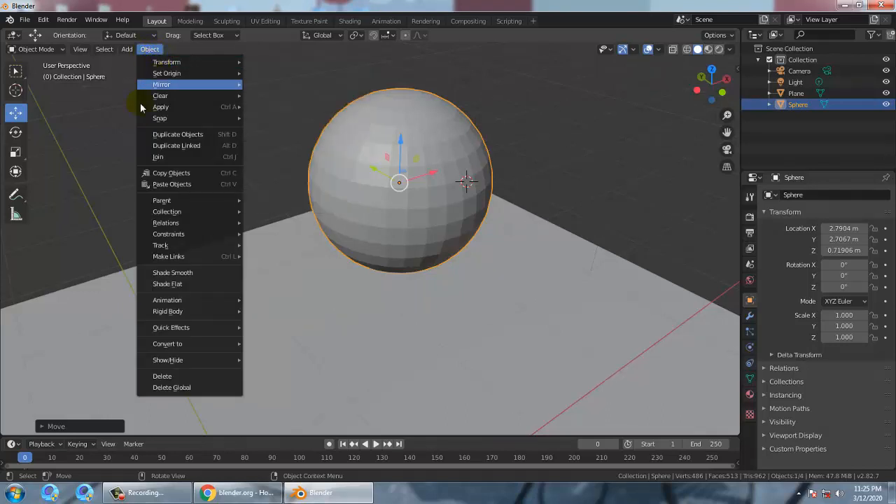
{"action": "left_click", "coordinate": [594, 106]}
{"action": "scroll", "coordinate": [344, 192], "scroll_direction": "down", "scroll_amount": 2}
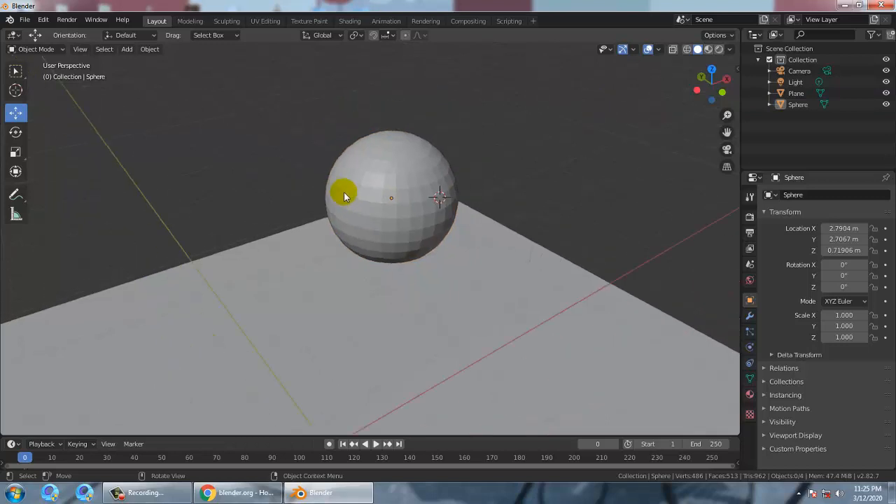
{"action": "scroll", "coordinate": [285, 199], "scroll_direction": "down", "scroll_amount": 3}
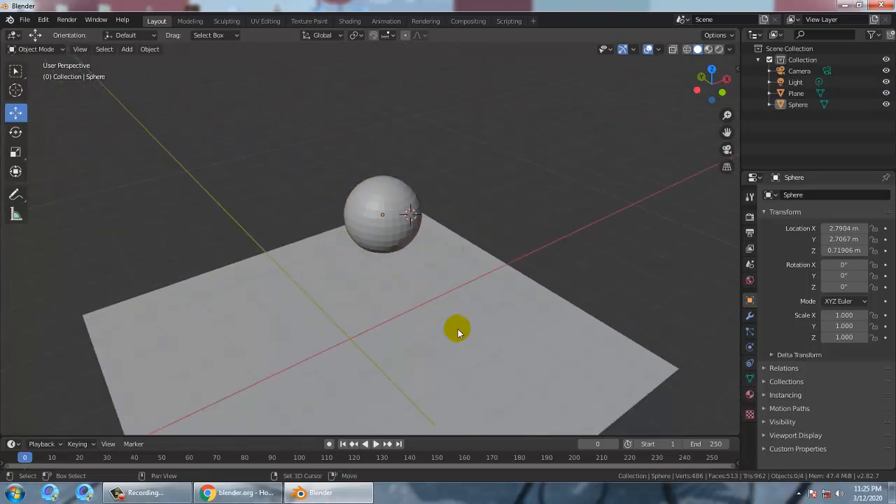
{"action": "middle_click_drag", "start_coordinate": [458, 329], "coordinate": [473, 268], "text": "shift"}
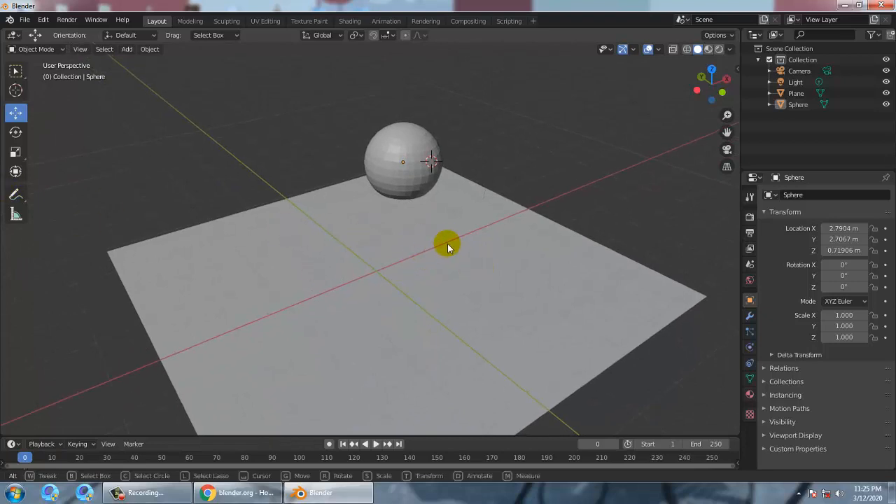
{"action": "middle_click_drag", "start_coordinate": [451, 222], "coordinate": [441, 259], "text": "alt"}
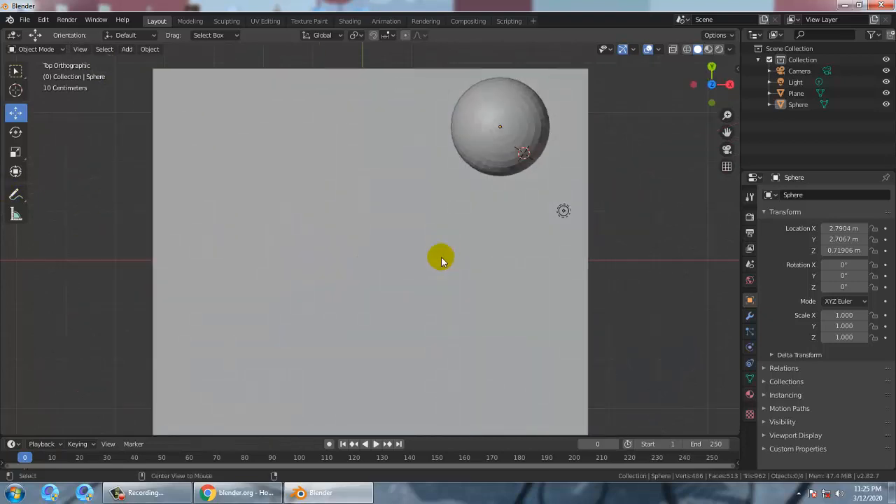
{"action": "middle_click_drag", "start_coordinate": [423, 307], "coordinate": [464, 234], "text": "alt"}
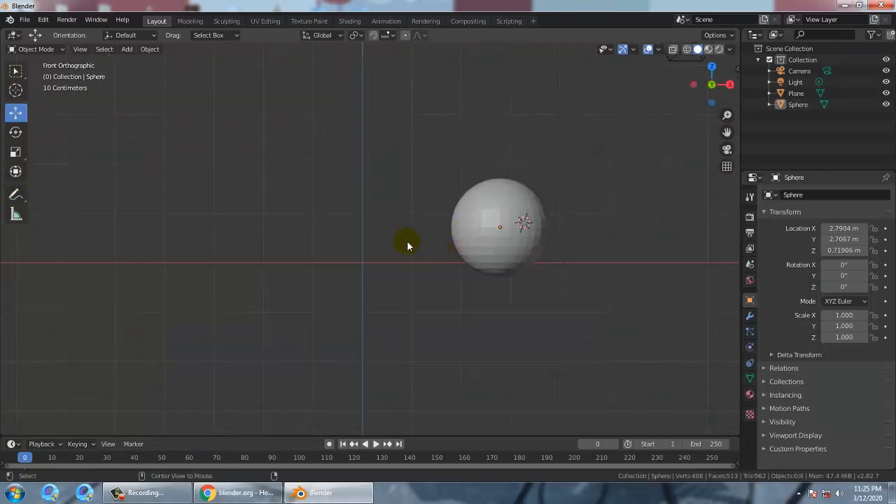
{"action": "mouse_move", "coordinate": [370, 228]}
{"action": "middle_mouse_down", "text": "alt"}
{"action": "mouse_move", "coordinate": [398, 239]}
{"action": "mouse_move", "coordinate": [354, 246]}
{"action": "mouse_move", "coordinate": [392, 258]}
{"action": "mouse_move", "coordinate": [352, 257]}
{"action": "mouse_move", "coordinate": [378, 232]}
{"action": "middle_mouse_up", "text": "alt"}
{"action": "scroll", "coordinate": [378, 230], "scroll_direction": "down", "scroll_amount": 3}
- Move the sphere along the X axis to about X 2.746 m
{"action": "left_click", "coordinate": [378, 108]}
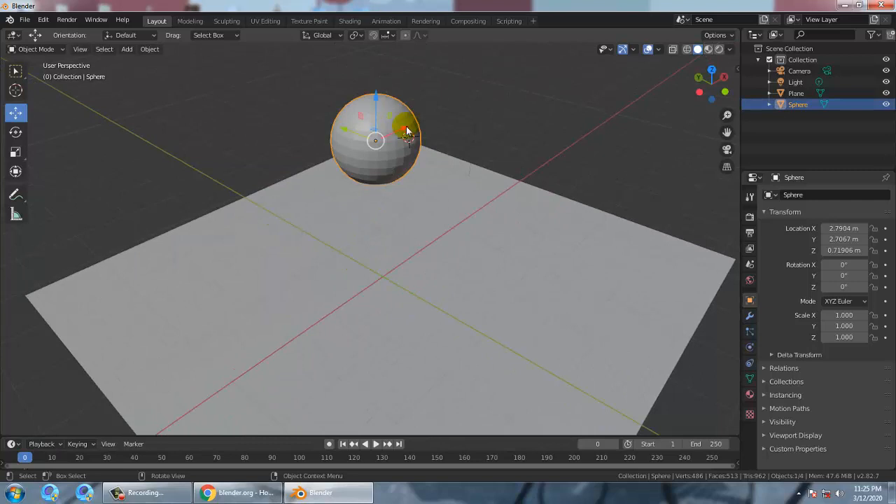
{"action": "key", "text": "g"}
{"action": "key", "text": "x"}
{"action": "left_click", "coordinate": [378, 132]}
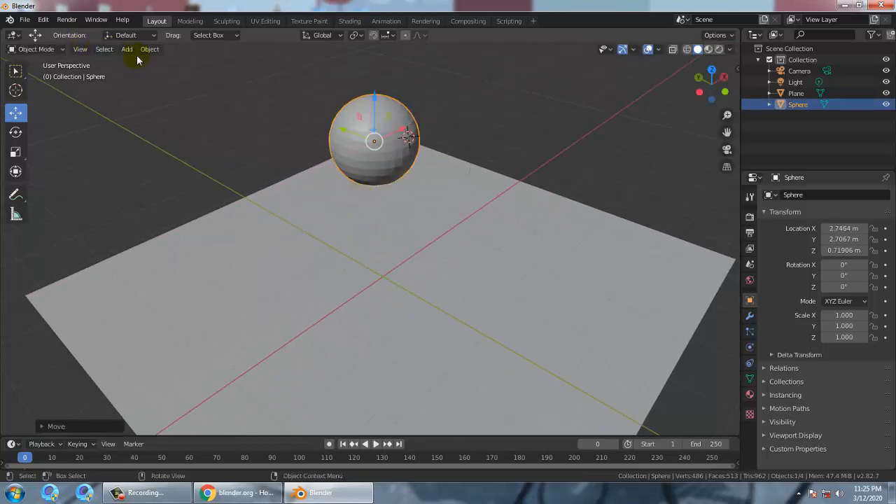
- Add a cube and move it across the plane, away from the sphere, to about X -2.323 m, Y 1.258 m
{"action": "left_click", "coordinate": [129, 50]}
{"action": "mouse_move", "coordinate": [141, 66]}
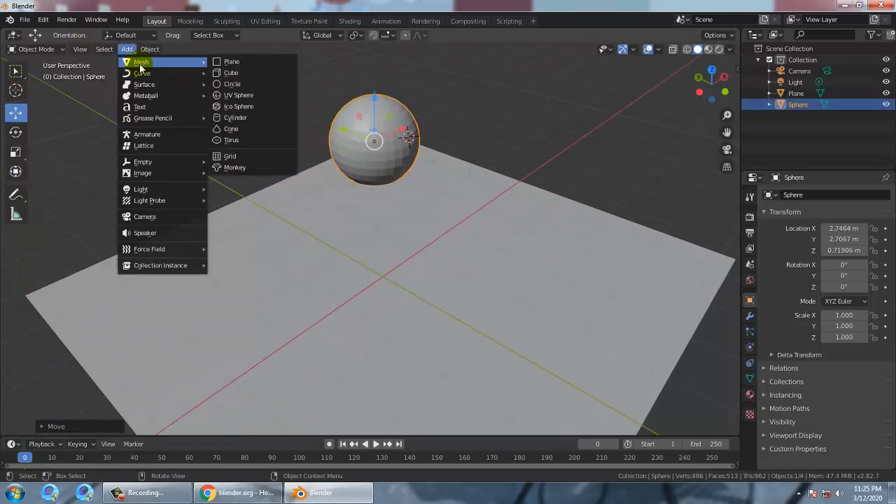
{"action": "left_click", "coordinate": [244, 72]}
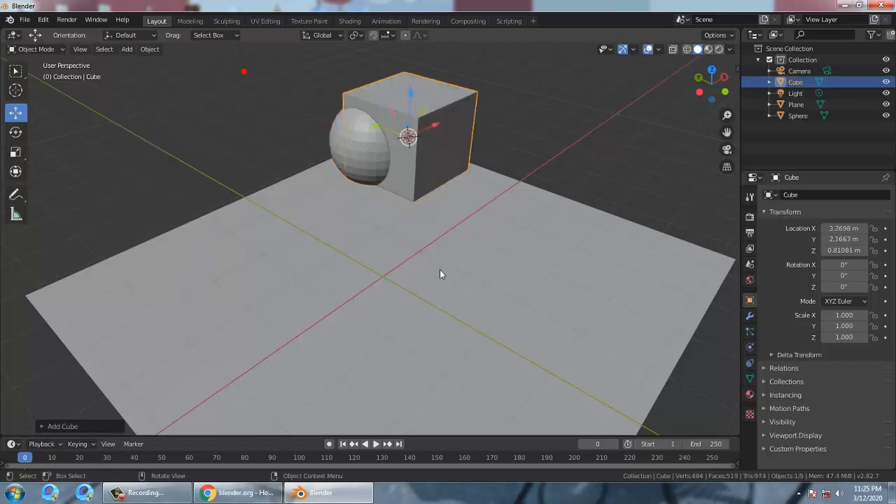
{"action": "left_click_drag", "start_coordinate": [384, 130], "coordinate": [263, 223]}
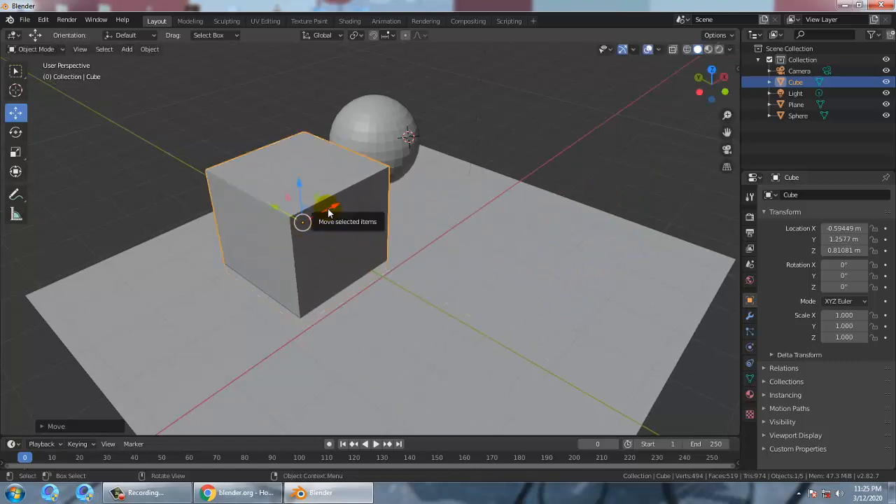
{"action": "left_click_drag", "start_coordinate": [329, 213], "coordinate": [224, 243]}
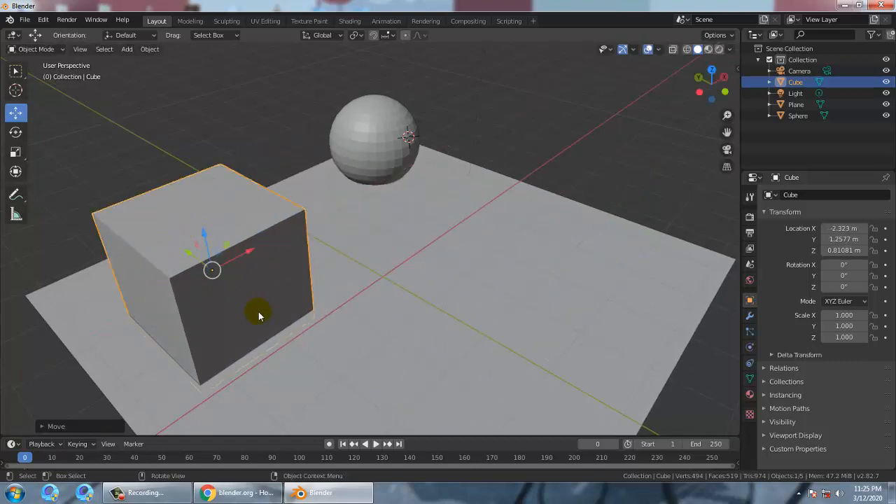
- Flatten and widen the cube by setting its scale to X 0.900, Y 1.510 and Z 0.420
{"action": "middle_click_drag", "start_coordinate": [259, 313], "coordinate": [316, 250]}
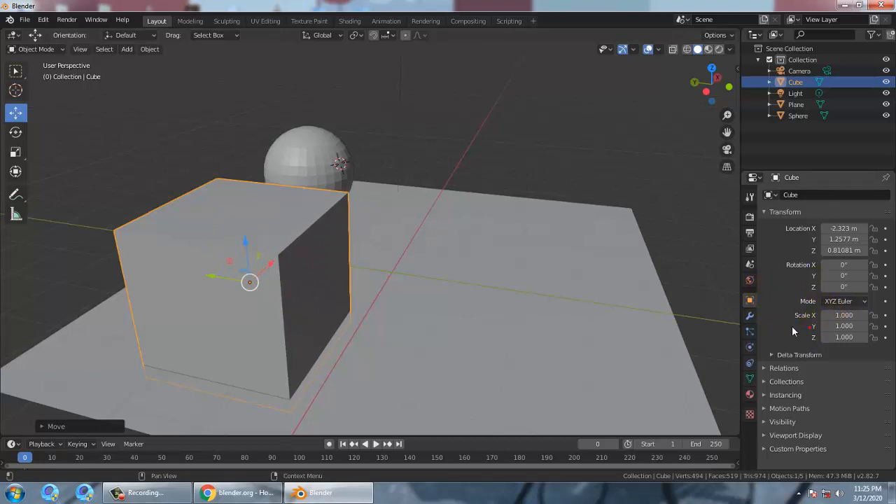
{"action": "left_click_drag", "start_coordinate": [844, 327], "coordinate": [801, 338]}
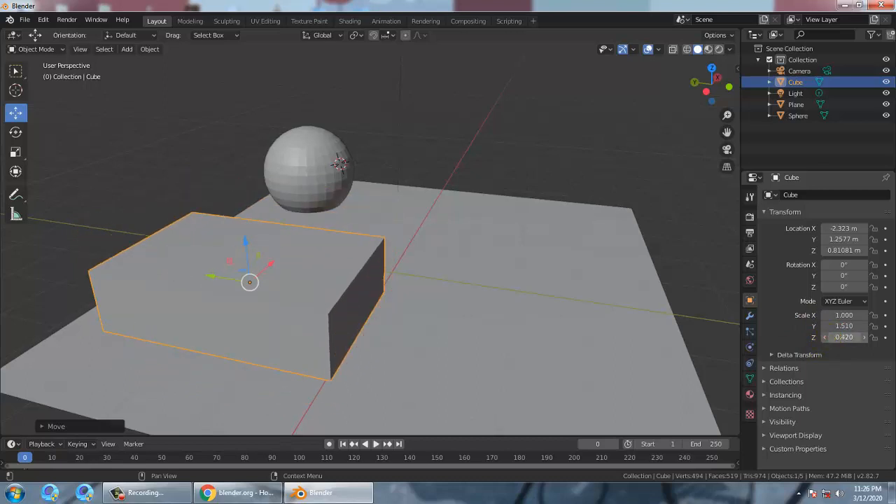
{"action": "mouse_move", "coordinate": [844, 315]}
{"action": "left_mouse_down"}
{"action": "mouse_move", "coordinate": [813, 316]}
{"action": "mouse_move", "coordinate": [841, 315]}
{"action": "left_mouse_up"}
{"action": "middle_click_drag", "start_coordinate": [392, 260], "coordinate": [414, 272]}
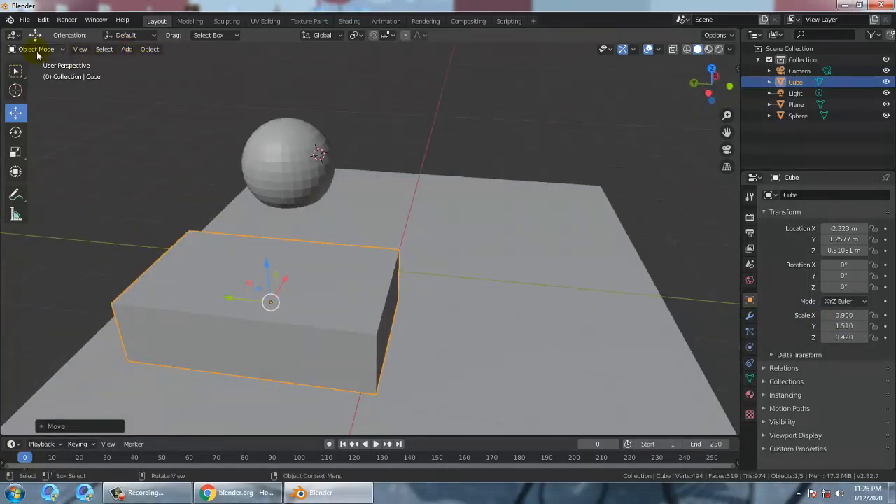
- Enter Edit Mode on the cube and move its nearest upper corner vertex slightly down
{"action": "left_click", "coordinate": [38, 51]}
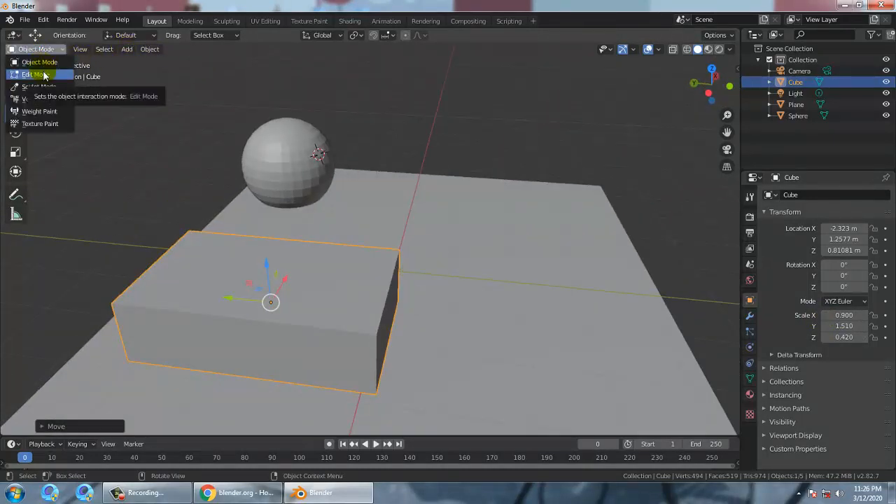
{"action": "left_click", "coordinate": [44, 75]}
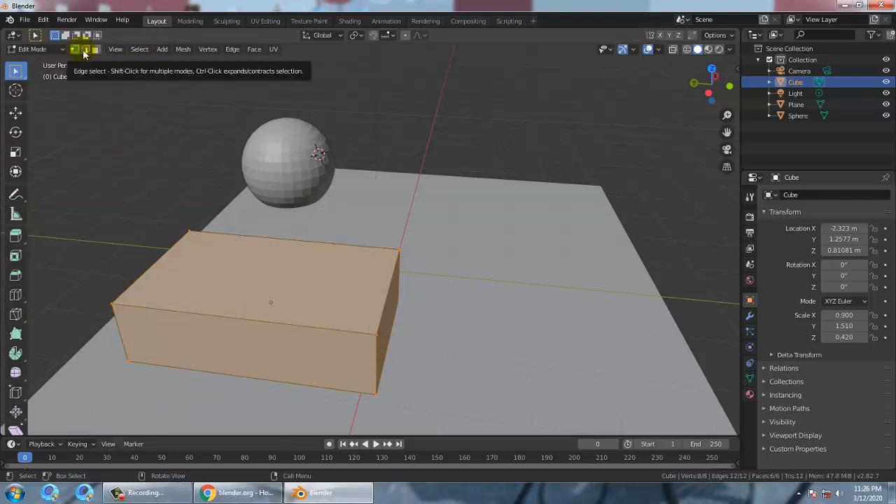
{"action": "left_click", "coordinate": [377, 340]}
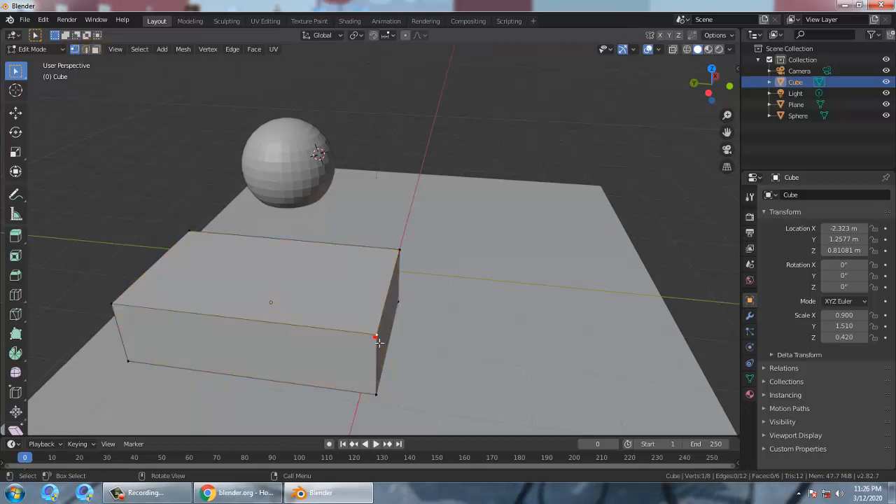
{"action": "left_click", "coordinate": [10, 117]}
{"action": "mouse_move", "coordinate": [375, 334]}
{"action": "left_mouse_down"}
{"action": "mouse_move", "coordinate": [376, 325]}
{"action": "mouse_move", "coordinate": [375, 341]}
{"action": "left_mouse_up"}
- Move the two upper vertices at the cube's end inward along the Y axis to slope that end
{"action": "left_click", "coordinate": [400, 251]}
{"action": "left_click_drag", "start_coordinate": [363, 247], "coordinate": [312, 239]}
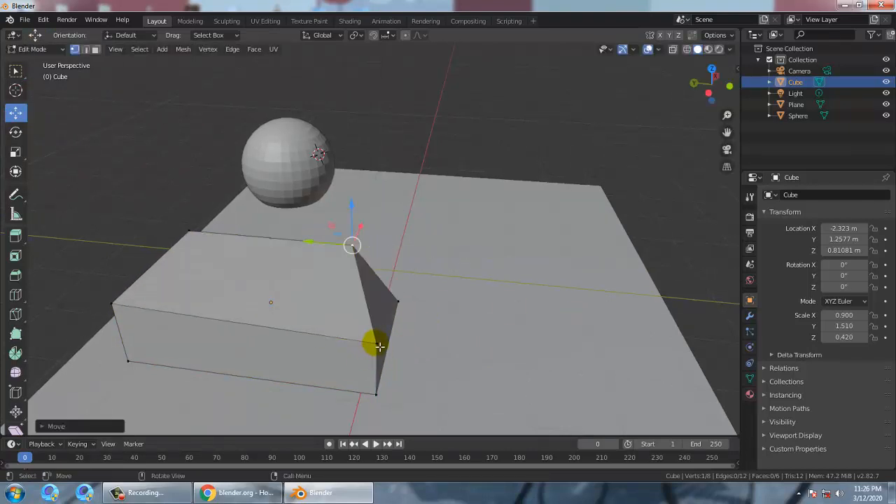
{"action": "left_click", "coordinate": [380, 346]}
{"action": "left_click_drag", "start_coordinate": [333, 343], "coordinate": [293, 337]}
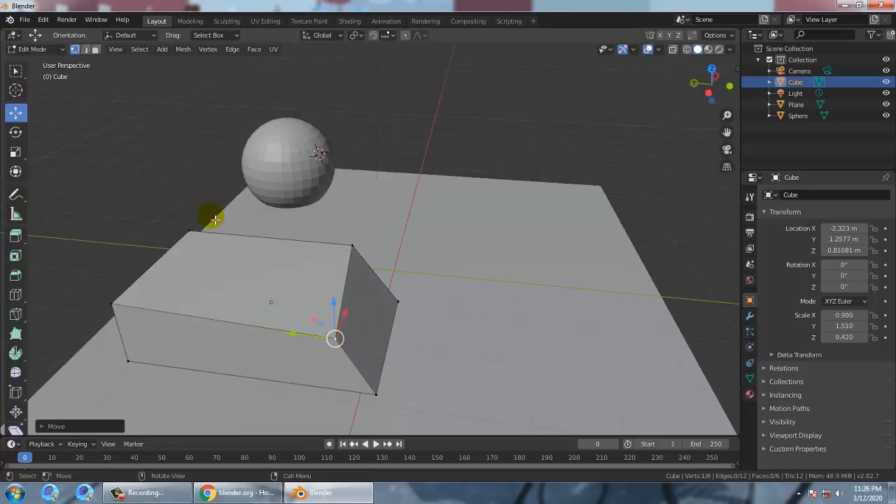
- In edge selection, move the upper and lower edges of the sloped end inward along the Y axis
{"action": "left_click", "coordinate": [85, 50]}
{"action": "left_click", "coordinate": [341, 294]}
{"action": "left_click_drag", "start_coordinate": [316, 286], "coordinate": [234, 302]}
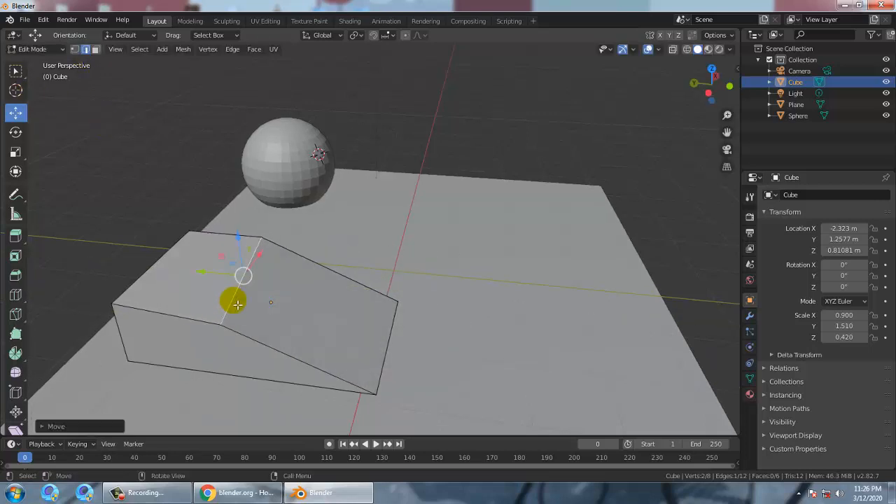
{"action": "left_click", "coordinate": [389, 354]}
{"action": "left_click_drag", "start_coordinate": [351, 339], "coordinate": [320, 332]}
- In face selection, select the cube's sloped end face and scale it down
{"action": "left_click", "coordinate": [97, 49]}
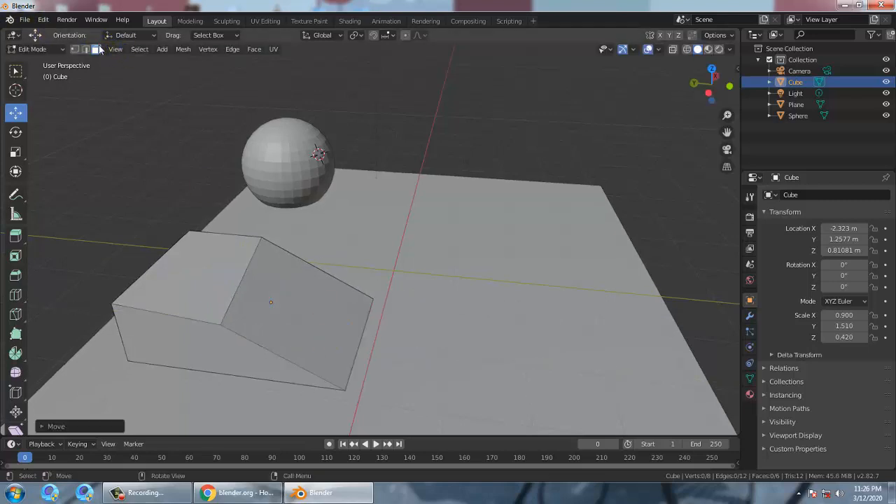
{"action": "left_click", "coordinate": [310, 345]}
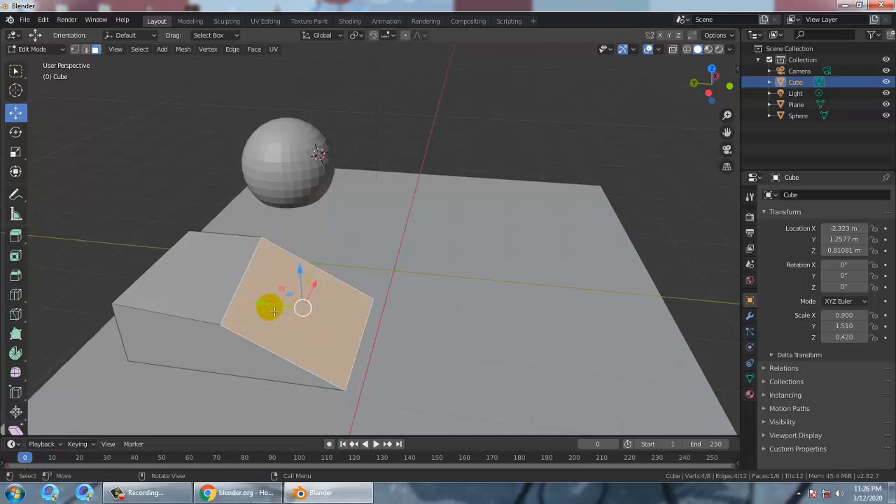
{"action": "left_click", "coordinate": [15, 154]}
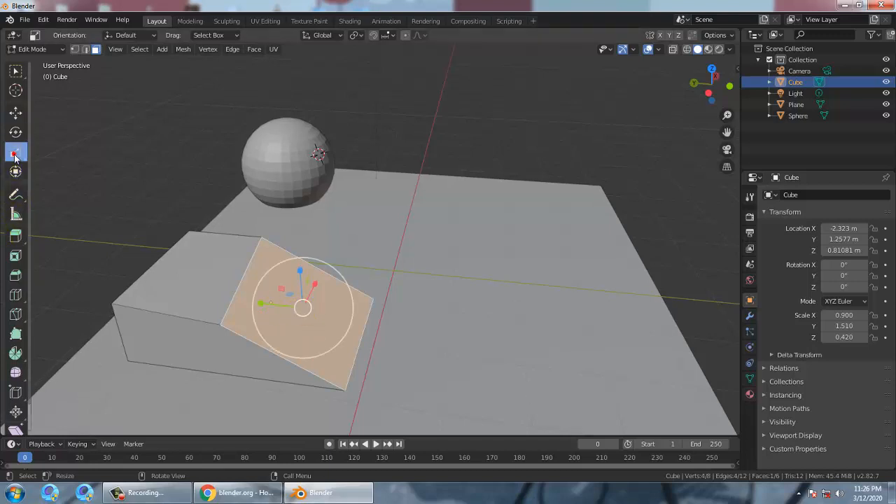
{"action": "left_click_drag", "start_coordinate": [328, 313], "coordinate": [287, 307]}
{"action": "key", "text": "ctrl+z"}
{"action": "key", "text": "ctrl+z"}
- Try scaling the sloped end face along the global X axis, then undo it
{"action": "key", "text": "s"}
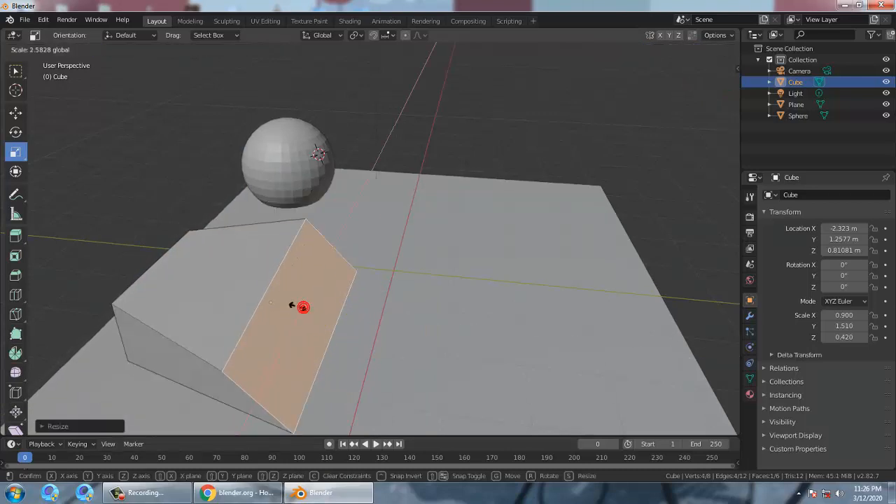
{"action": "left_click", "coordinate": [307, 306]}
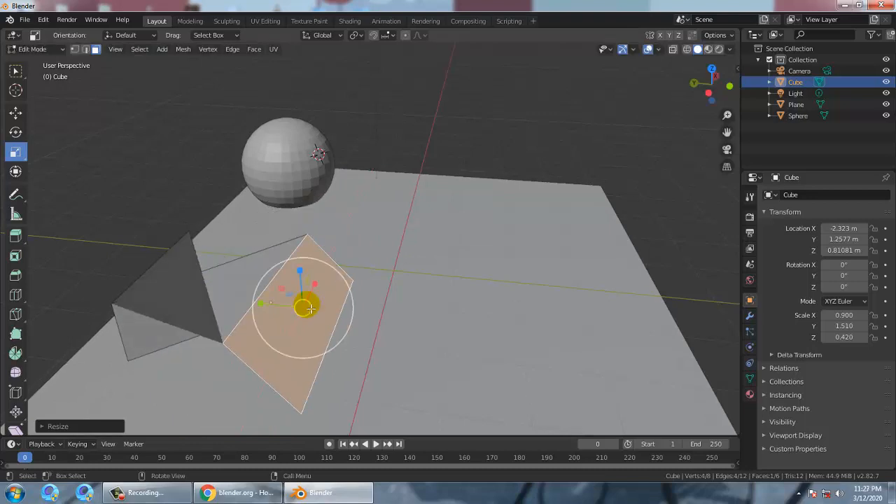
{"action": "key", "text": "ctrl+z"}
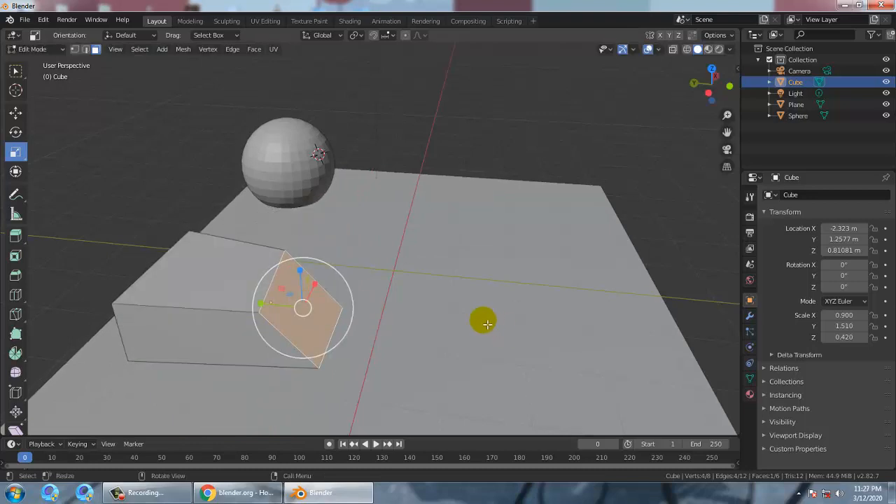
- Return to Object Mode and move the reshaped cube to about X -2.519 m, Y 0.530 m, Z 0.889 m
{"action": "middle_click_drag", "start_coordinate": [482, 320], "coordinate": [514, 271]}
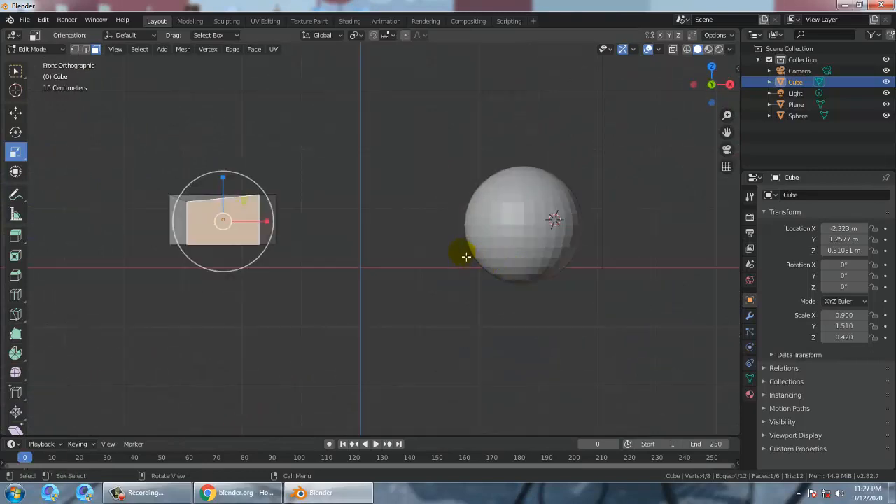
{"action": "middle_click_drag", "start_coordinate": [465, 254], "coordinate": [490, 281]}
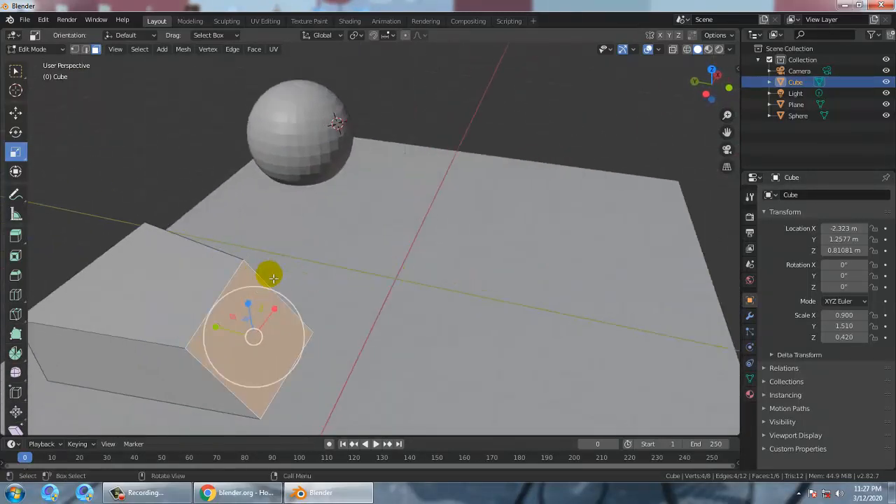
{"action": "left_click", "coordinate": [34, 49]}
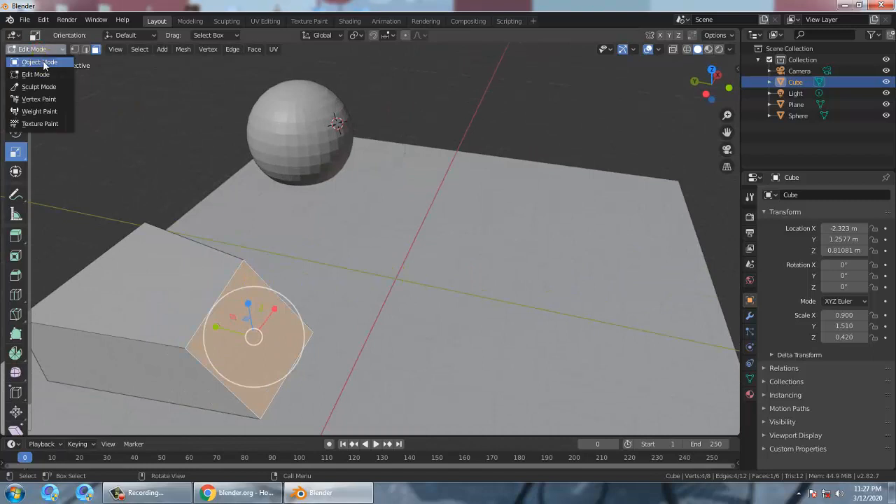
{"action": "left_click", "coordinate": [40, 62]}
{"action": "left_click_drag", "start_coordinate": [134, 231], "coordinate": [206, 240]}
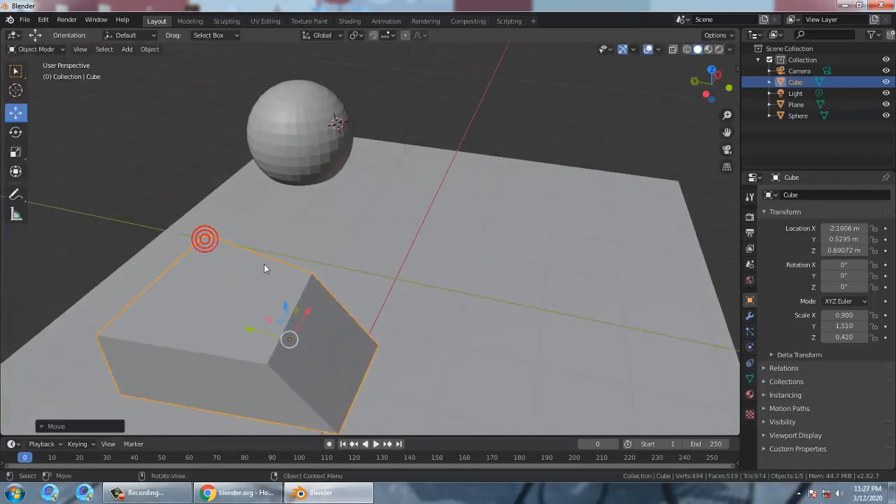
{"action": "left_click", "coordinate": [36, 49]}
{"action": "left_click", "coordinate": [43, 61]}
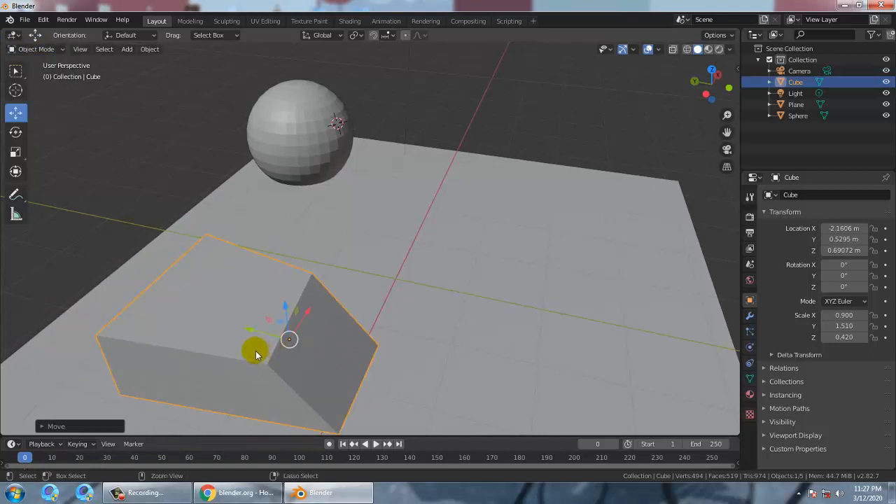
{"action": "left_click_drag", "start_coordinate": [314, 312], "coordinate": [246, 304]}
- Duplicate the reshaped cube and place the copy between it and the sphere, at about X -0.408 m, Y -0.035 m, Z 1.493 m
{"action": "middle_click_drag", "start_coordinate": [334, 304], "coordinate": [261, 288]}
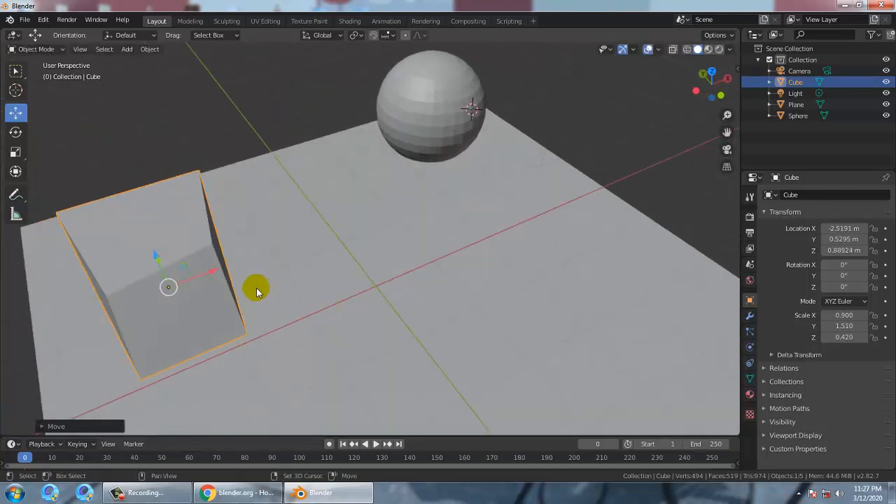
{"action": "key", "text": "shift+d"}
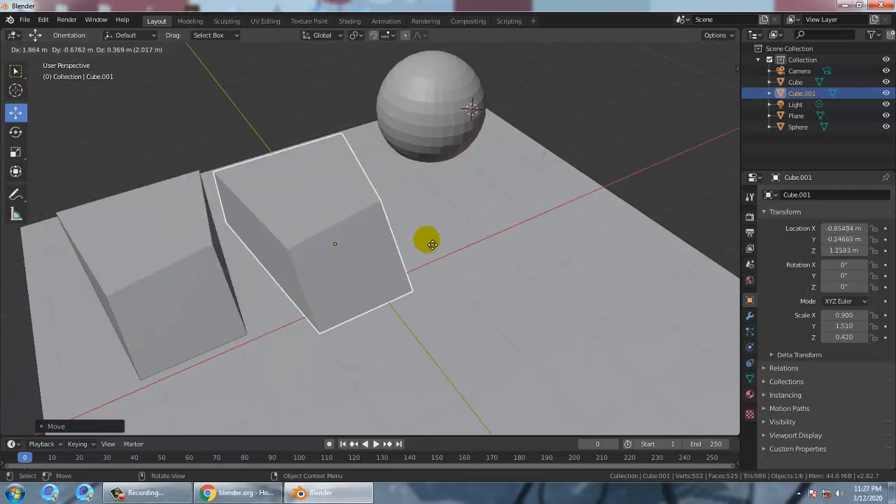
{"action": "left_click", "coordinate": [506, 232]}
{"action": "middle_click_drag", "start_coordinate": [424, 260], "coordinate": [406, 226]}
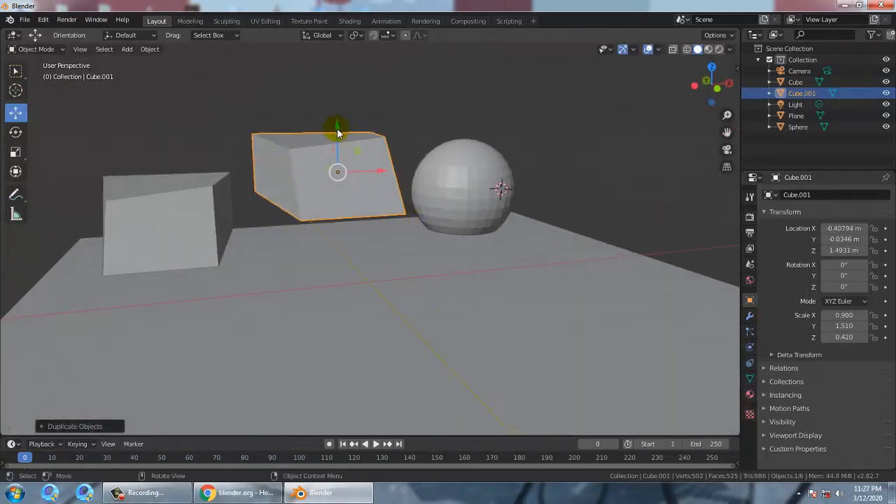
- Lower the copied cube to about Z 0.503 m and, in left view, move the original cube to about Y -0.041 m, Z 0.496 m
{"action": "left_click_drag", "start_coordinate": [336, 133], "coordinate": [359, 214]}
{"action": "key", "text": "ctrl+KP_3"}
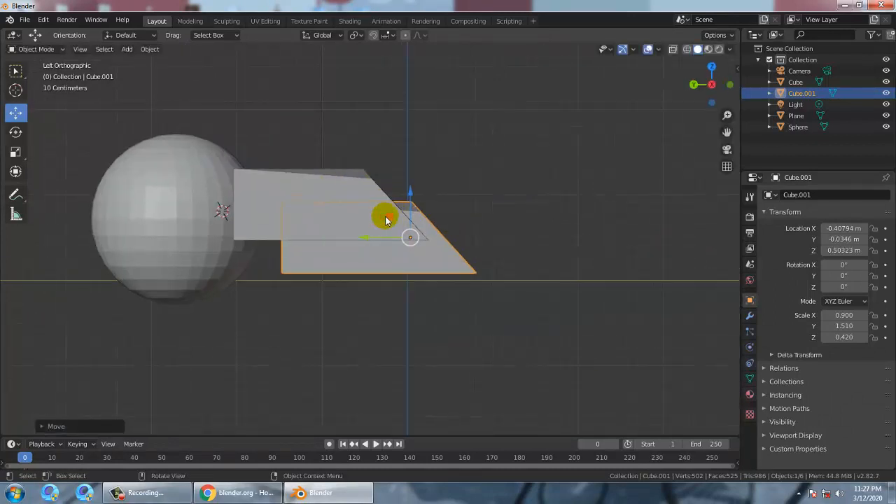
{"action": "left_click", "coordinate": [280, 187]}
{"action": "left_click_drag", "start_coordinate": [362, 164], "coordinate": [369, 203]}
{"action": "left_click_drag", "start_coordinate": [321, 237], "coordinate": [371, 241]}
- Join the original cube and its copy into one object and move it along X to about -0.030 m
{"action": "middle_click_drag", "start_coordinate": [592, 267], "coordinate": [382, 282]}
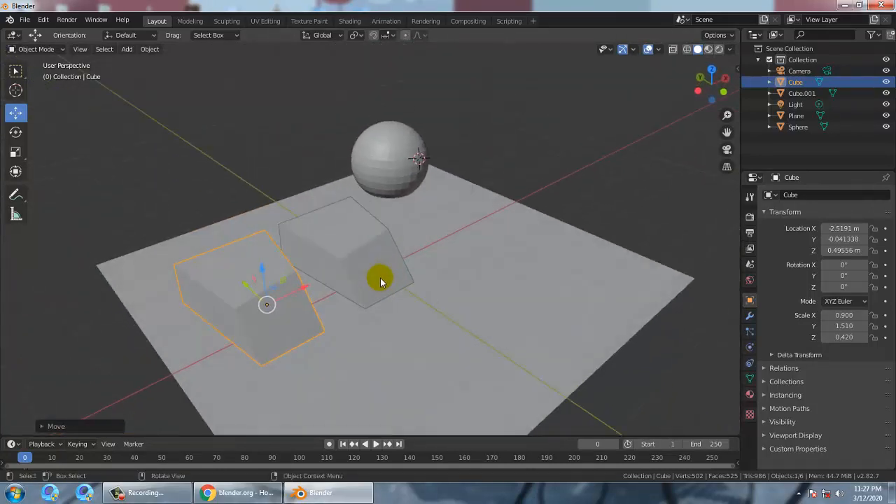
{"action": "left_click", "coordinate": [347, 244], "text": "shift"}
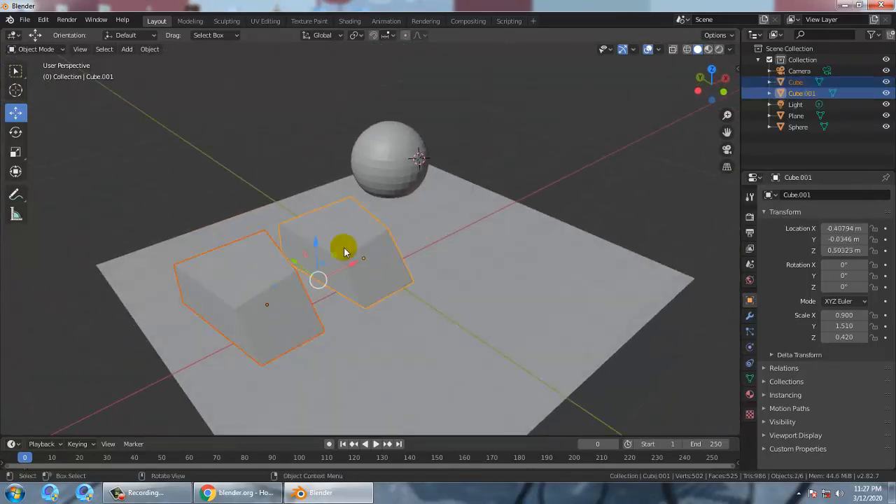
{"action": "key", "text": "ctrl+j"}
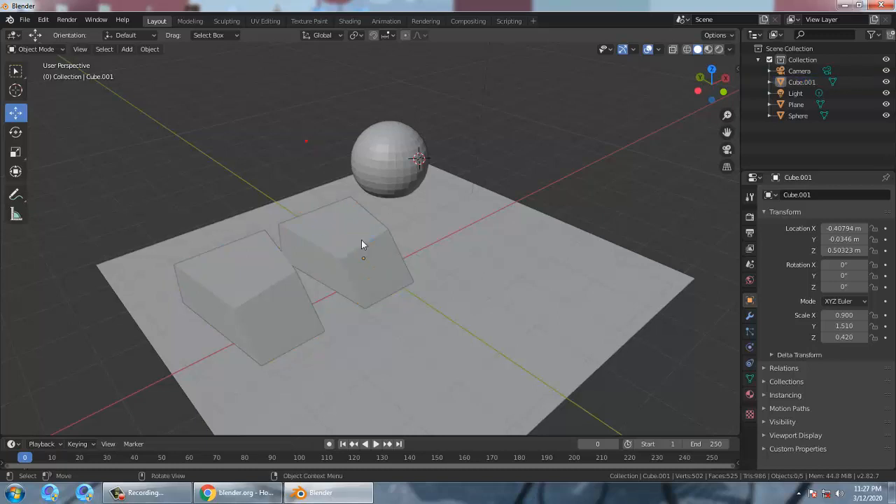
{"action": "left_click_drag", "start_coordinate": [386, 248], "coordinate": [424, 280]}
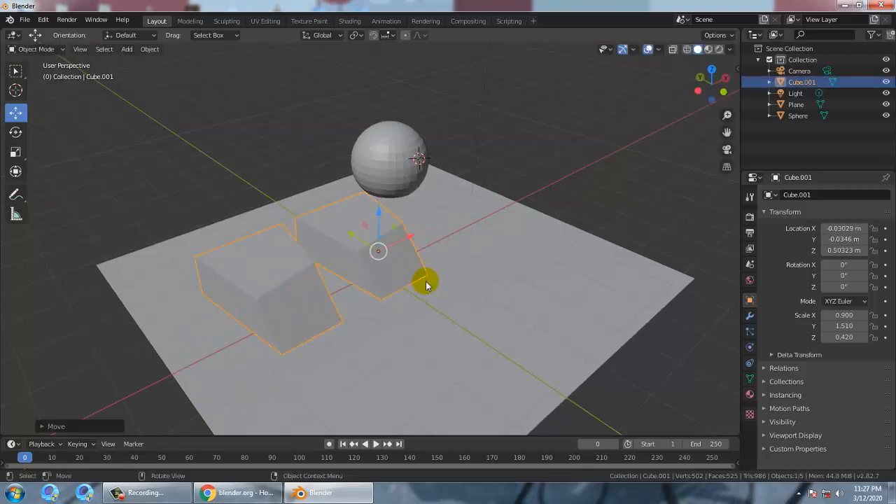
- Try running Join on the already combined cube object
{"action": "right_click", "coordinate": [354, 234]}
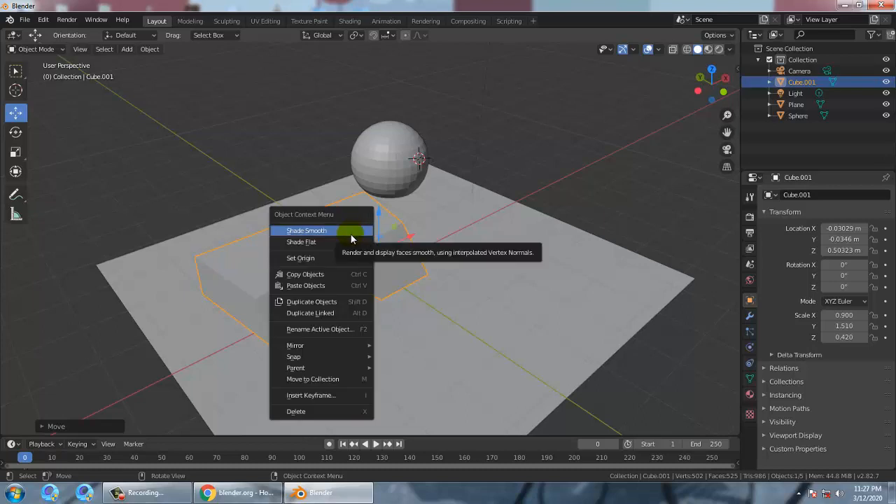
{"action": "left_click", "coordinate": [350, 233]}
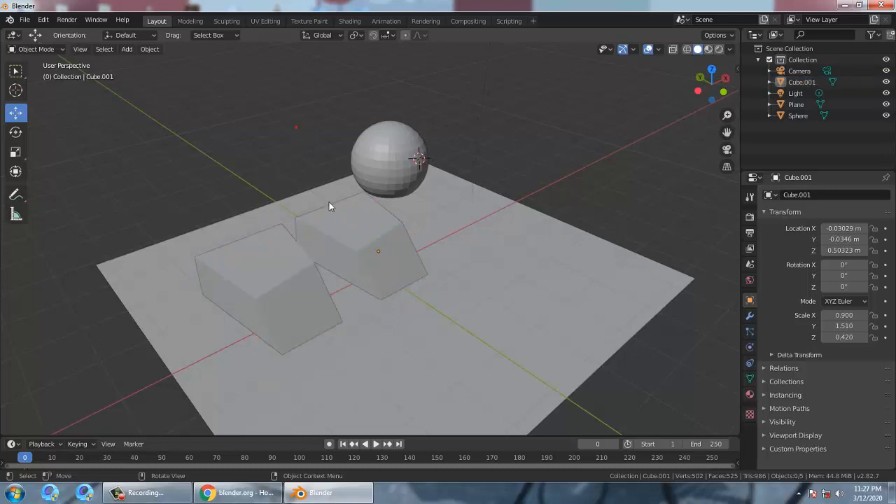
{"action": "key", "text": "ctrl+j"}
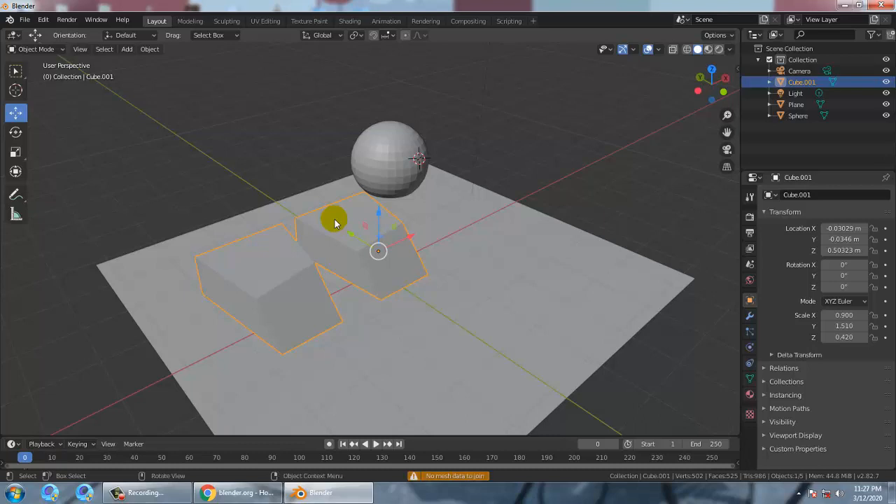
- Reselect the joined cubes and move them along Y to about 0.085 m
{"action": "left_click", "coordinate": [207, 160]}
{"action": "left_click", "coordinate": [380, 250]}
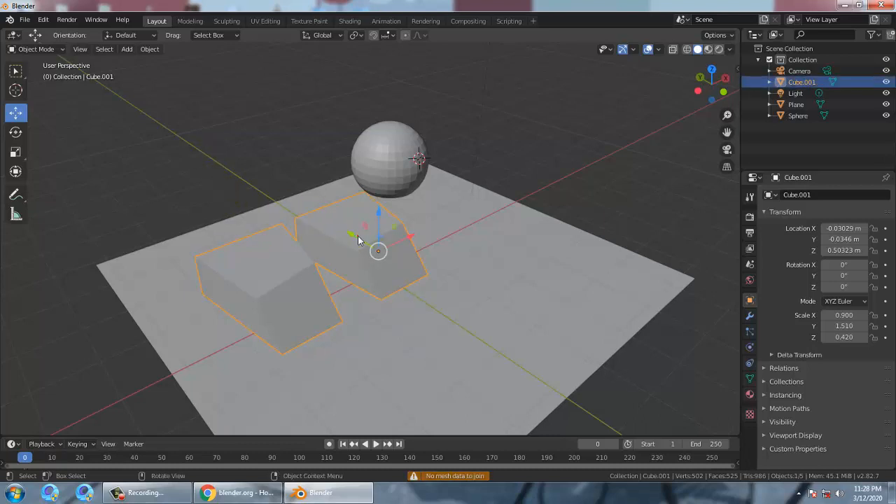
{"action": "left_click_drag", "start_coordinate": [358, 236], "coordinate": [336, 276]}
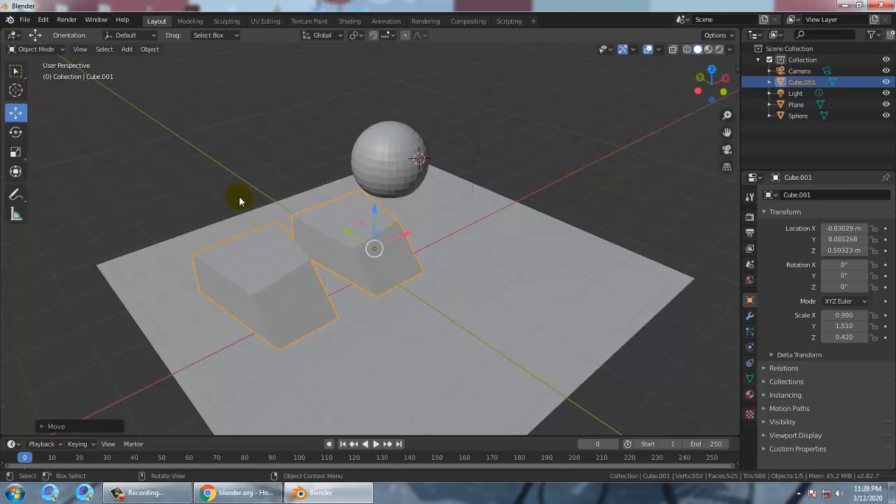
- Try hiding the joined cubes, all unselected objects and the collection, and undo the hiding
{"action": "key", "text": "h"}
{"action": "key", "text": "shift+h"}
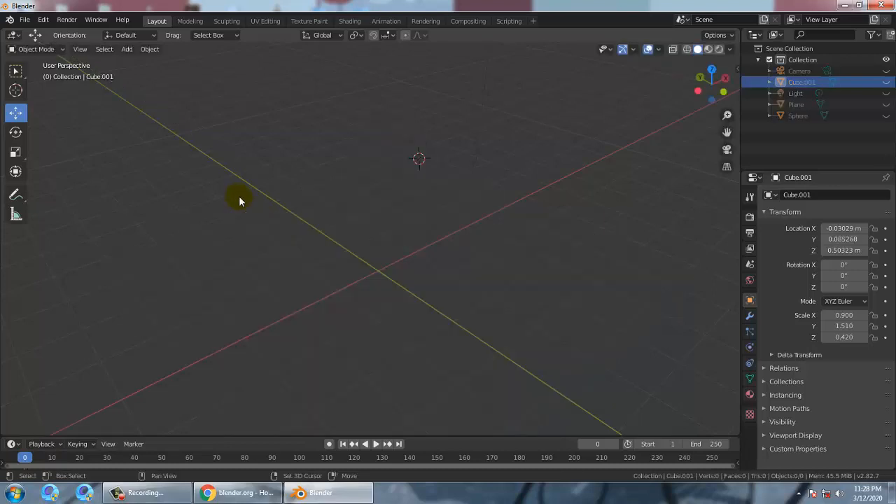
{"action": "key", "text": "ctrl+h"}
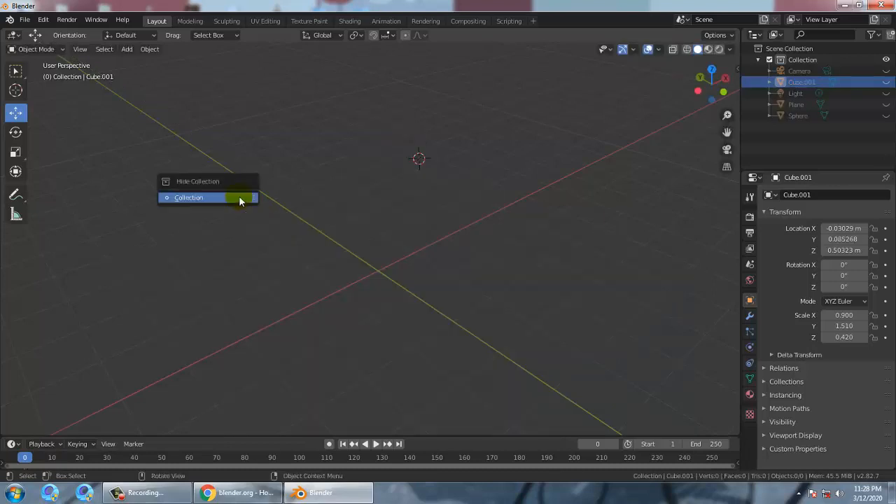
{"action": "left_click", "coordinate": [240, 198]}
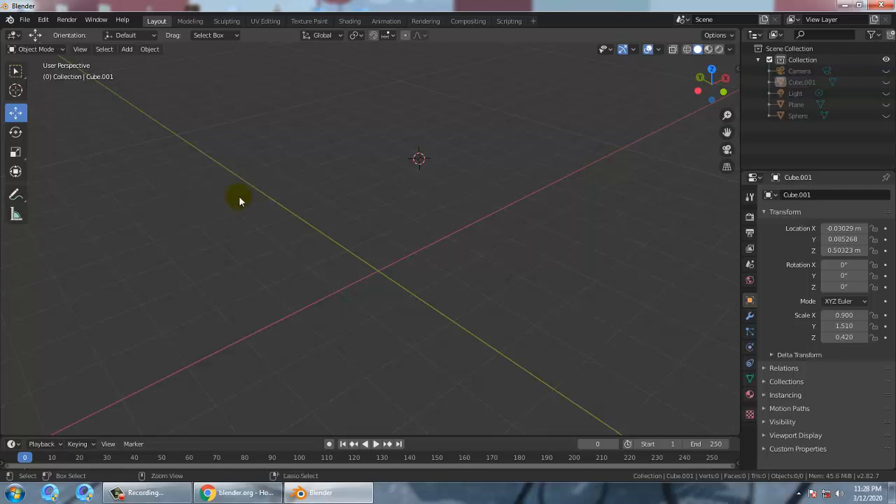
{"action": "left_click", "coordinate": [377, 280]}
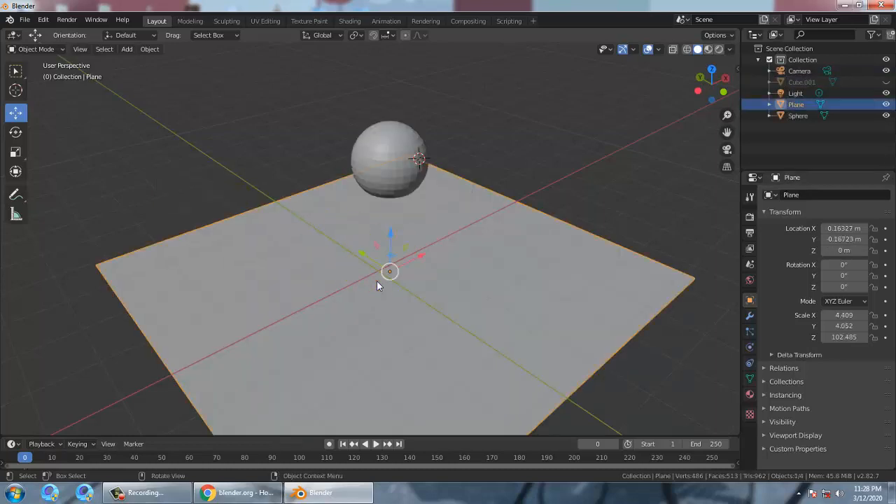
{"action": "key", "text": "ctrl+z"}
{"action": "key", "text": "ctrl+z"}
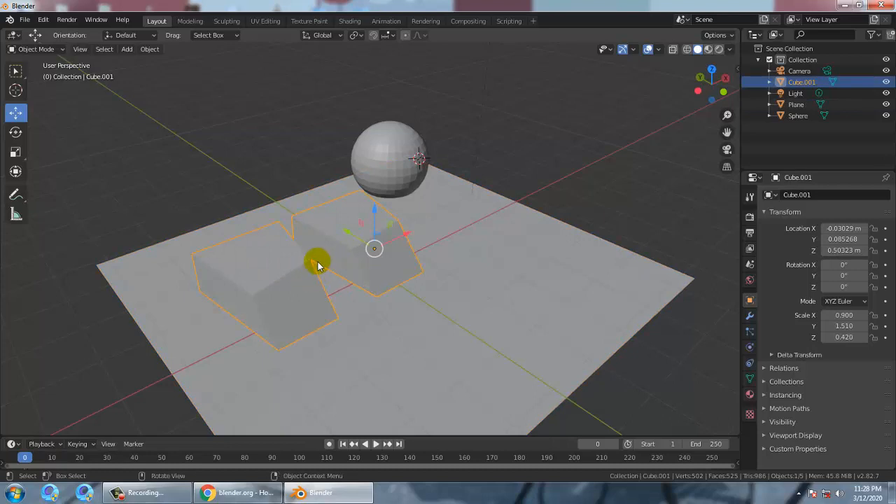
- Hide the joined cubes and every unselected object once more, and undo both operations
{"action": "key", "text": "h"}
{"action": "key", "text": "shift+h"}
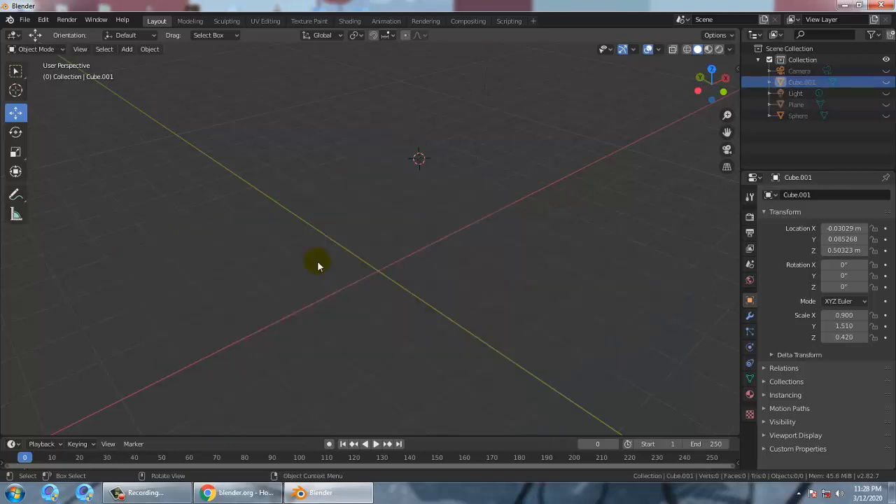
{"action": "key", "text": "ctrl+z"}
{"action": "key", "text": "ctrl+z"}
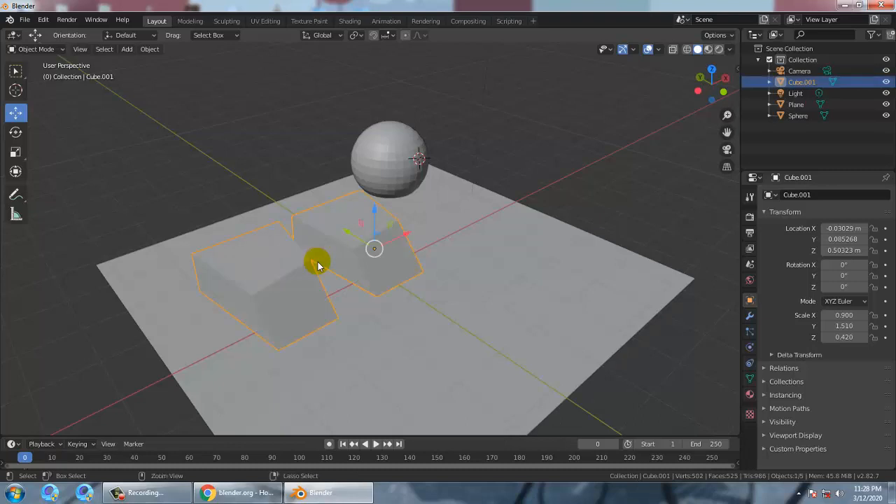
- Hide the joined cubes, try Hide Collection on Collection, and restore the cubes' visibility from the object list and reselect them
{"action": "key", "text": "h"}
{"action": "key", "text": "ctrl+h"}
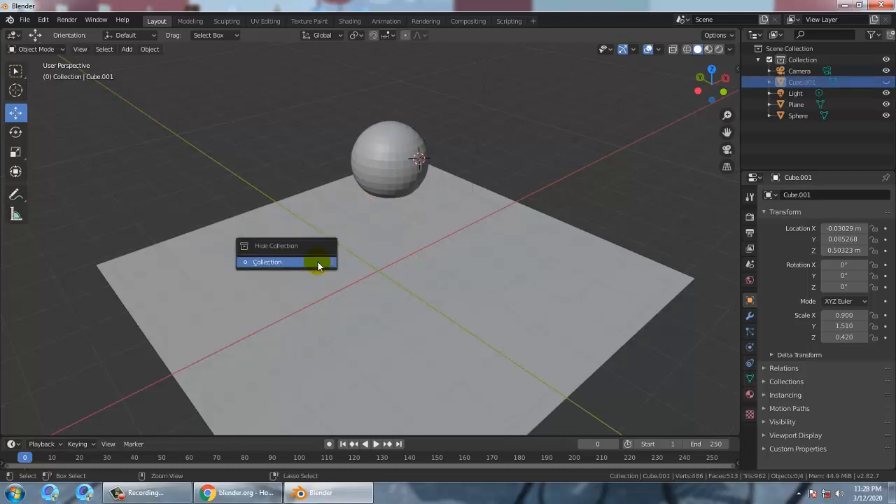
{"action": "left_click", "coordinate": [318, 262]}
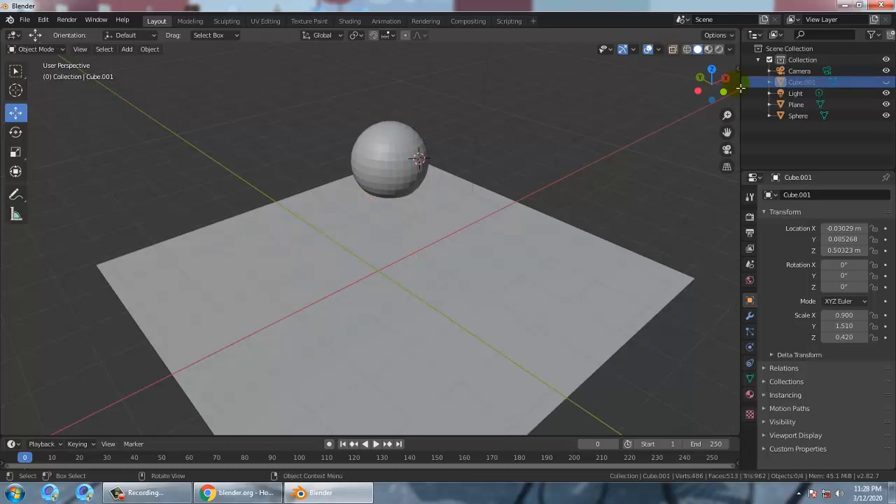
{"action": "left_click", "coordinate": [886, 82]}
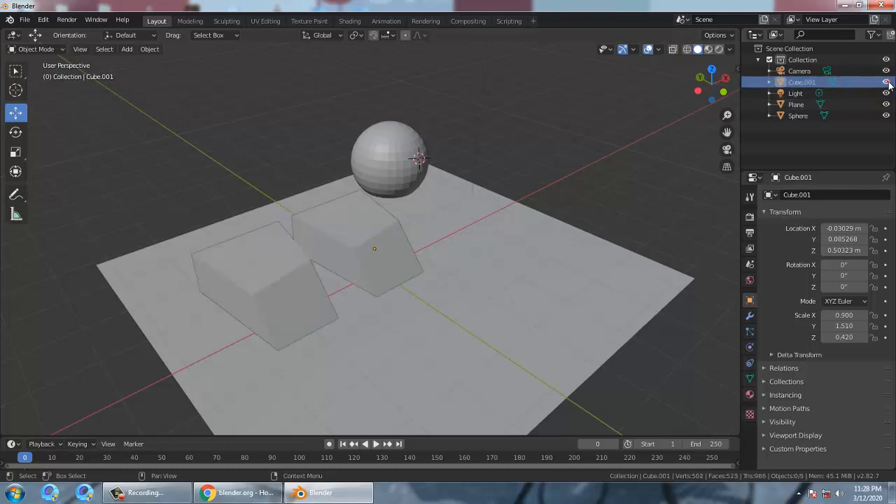
{"action": "left_click", "coordinate": [377, 230]}
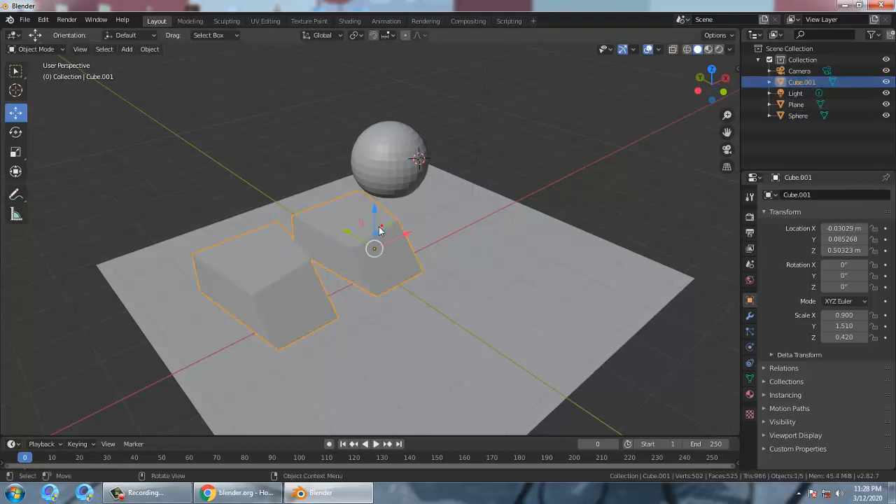
- Hide the joined cubes and reveal all hidden objects, twice in a row
{"action": "key", "text": "h"}
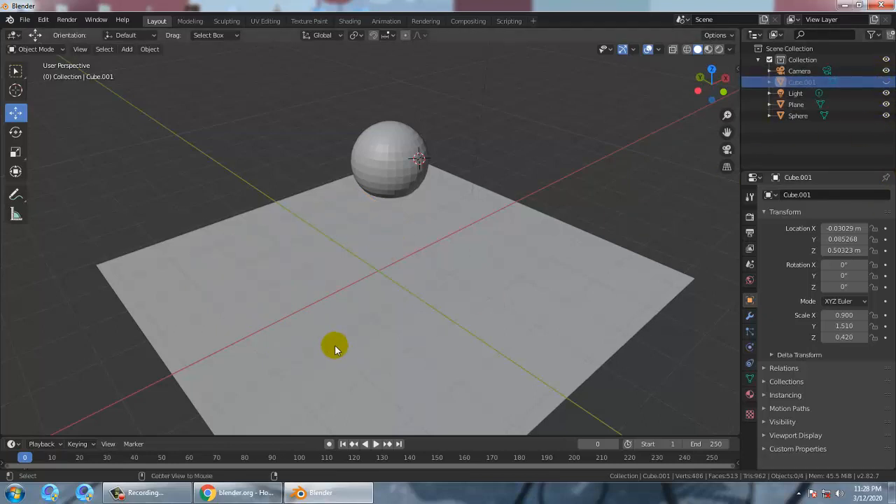
{"action": "key", "text": "alt+h"}
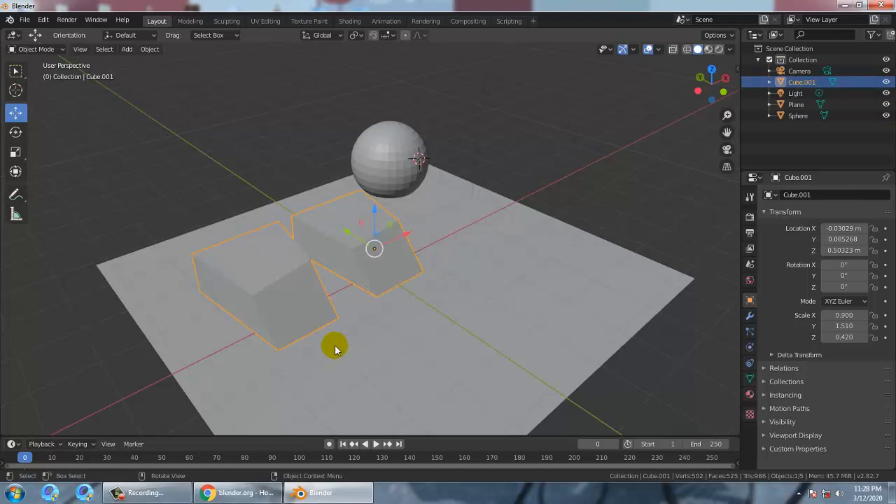
{"action": "key", "text": "h"}
{"action": "key", "text": "alt+h"}
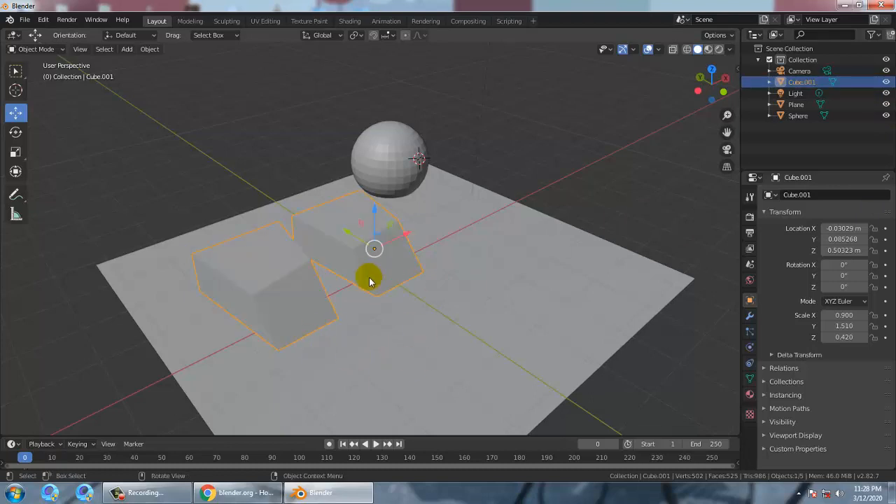
{"action": "middle_click_drag", "start_coordinate": [366, 274], "coordinate": [404, 284]}
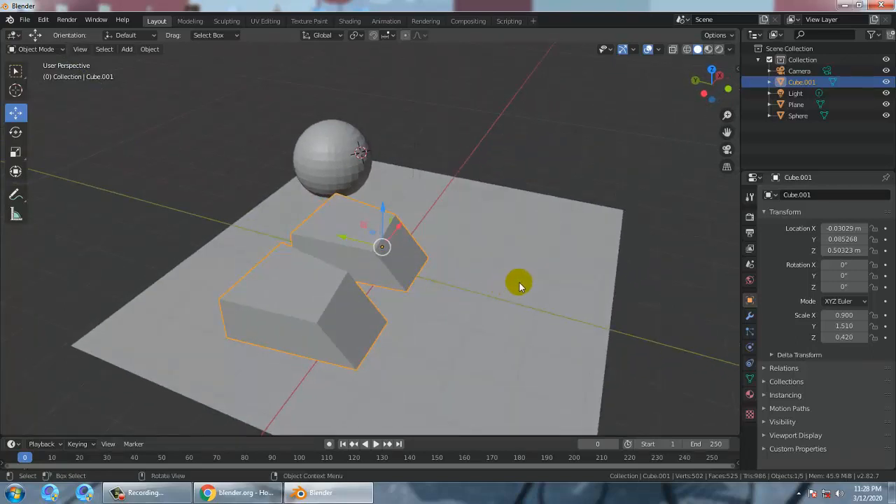
{"action": "middle_click_drag", "start_coordinate": [520, 286], "coordinate": [510, 281]}
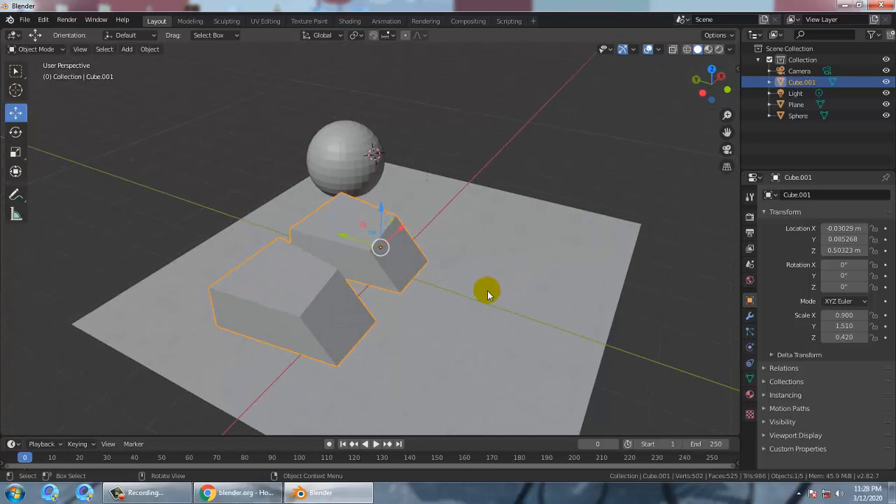
{"action": "left_click", "coordinate": [145, 492]}
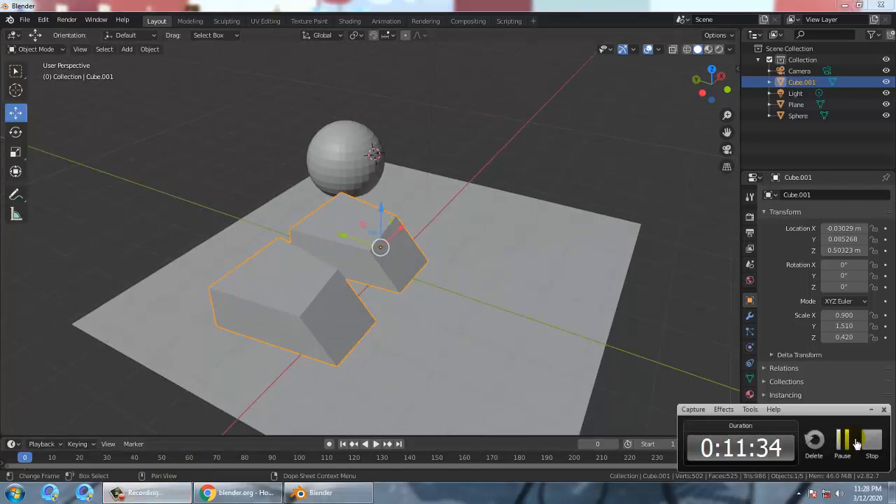